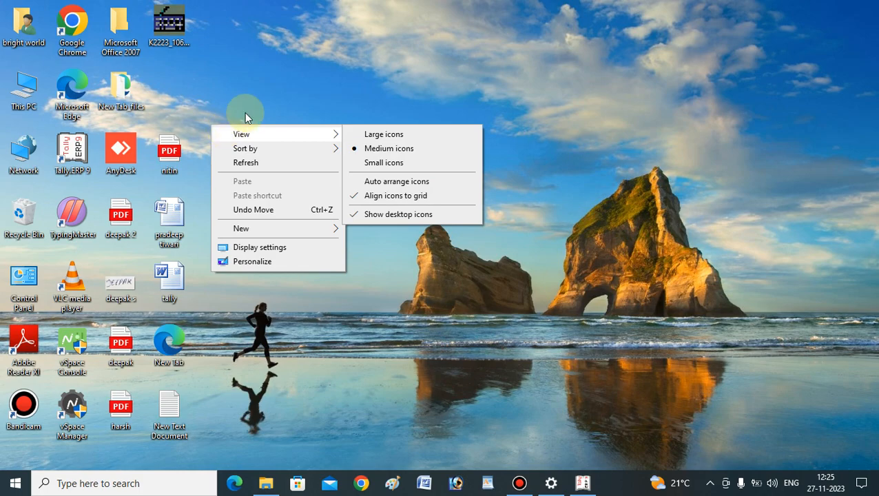
left_click(309, 69)
right_click(305, 68)
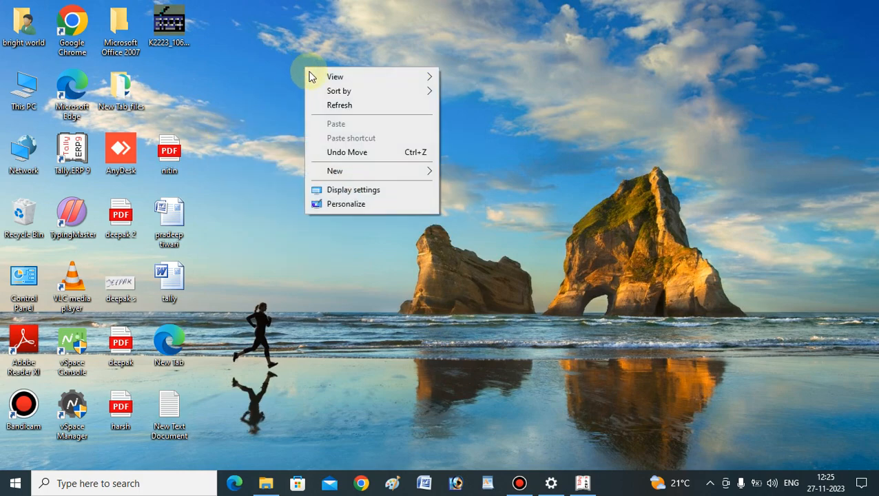
left_click(337, 107)
right_click(322, 106)
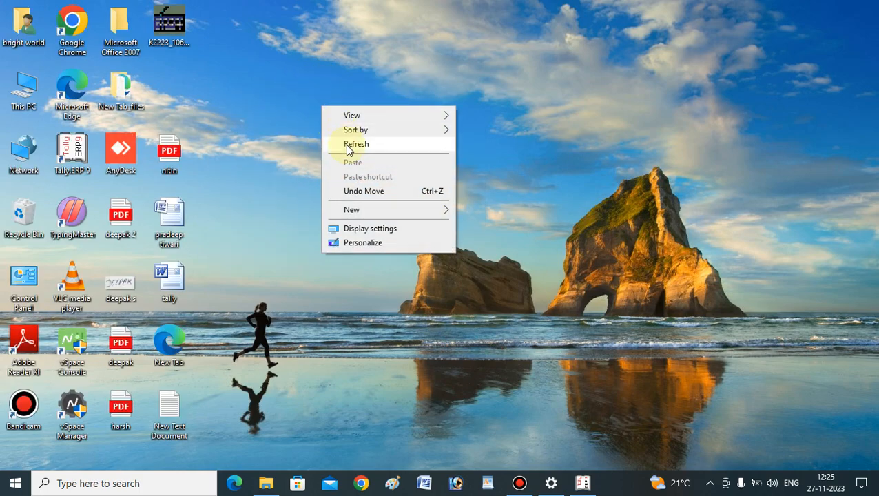
right_click(286, 130)
left_click(312, 170)
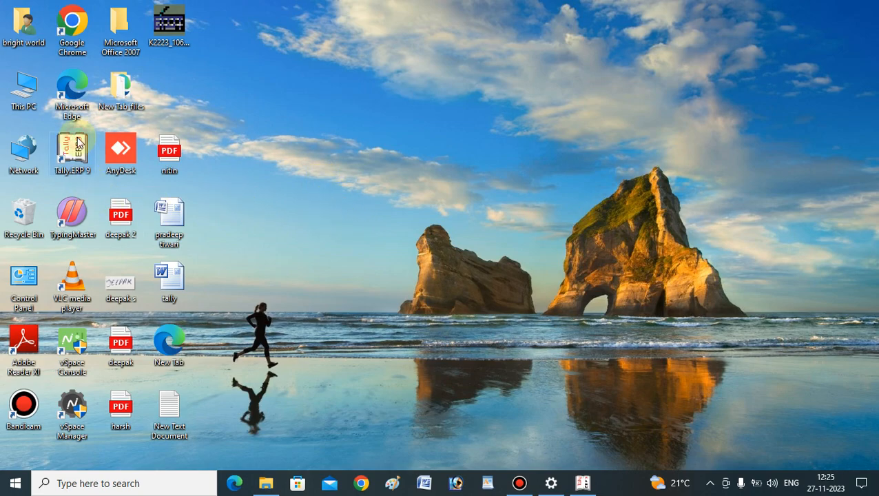
left_click(260, 181)
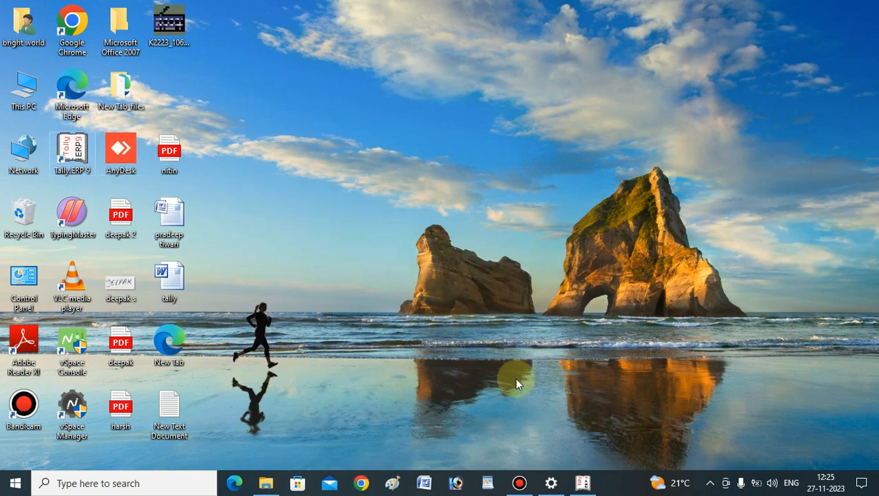
- Switch to Tally.ERP 9, leave the Configuration screen and open the company's Accounting Features
left_click(583, 485)
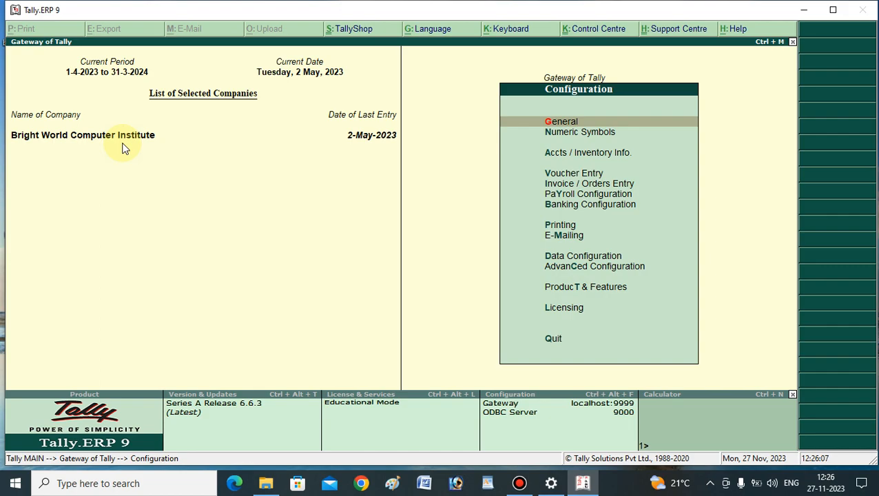
key("Escape")
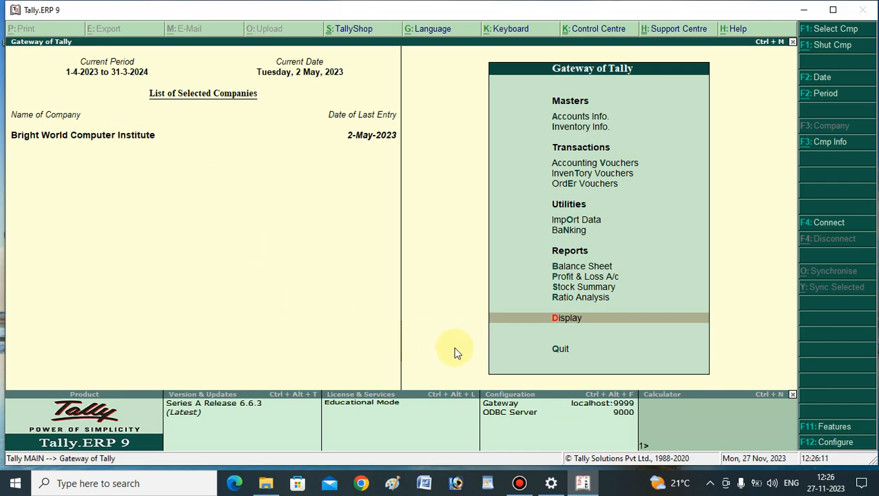
left_click(829, 426)
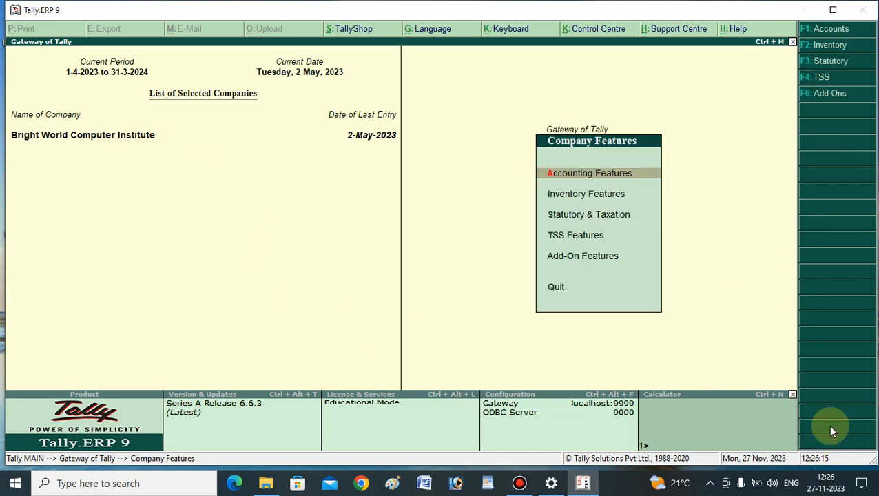
key("Return")
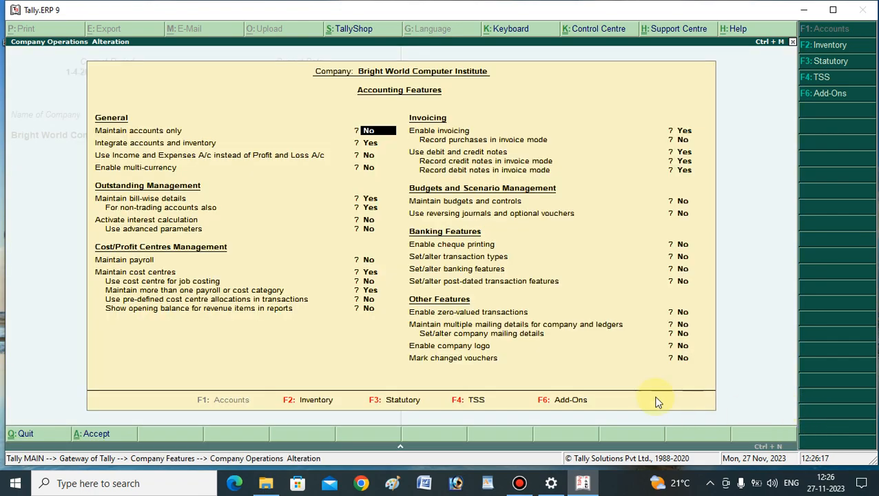
- Set "Maintain budgets and controls" to Yes in the Accounting Features, save the settings and return to the Gateway of Tally
left_click(119, 202)
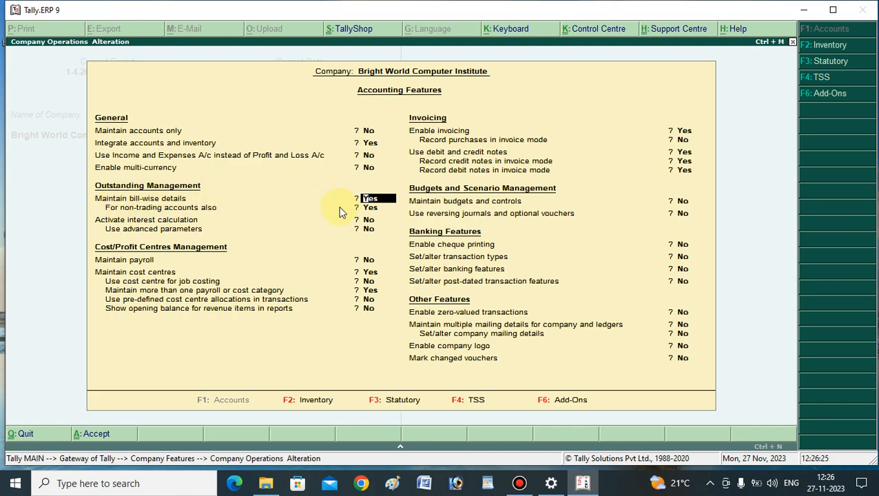
left_click(371, 208)
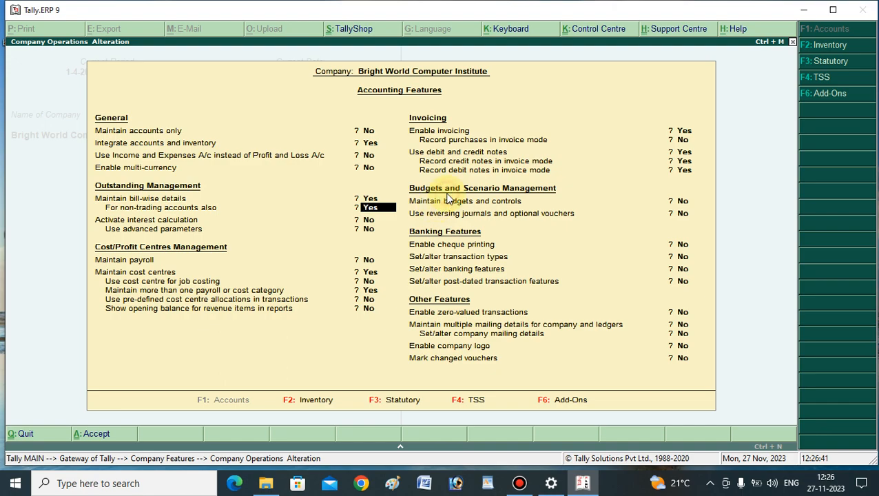
key("Right")
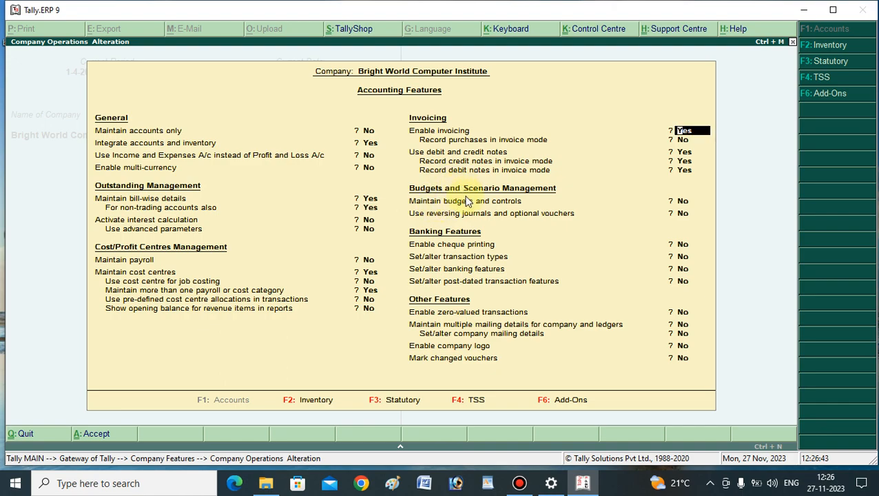
left_click(467, 203)
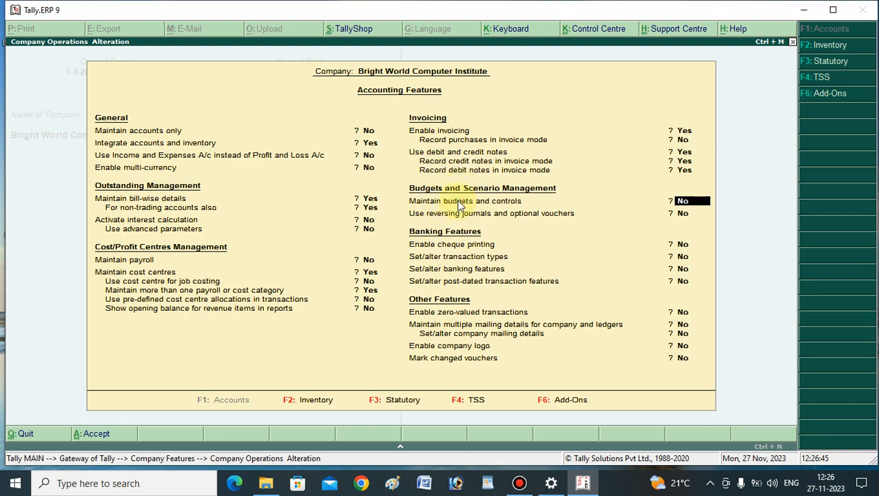
type("y")
key("Return")
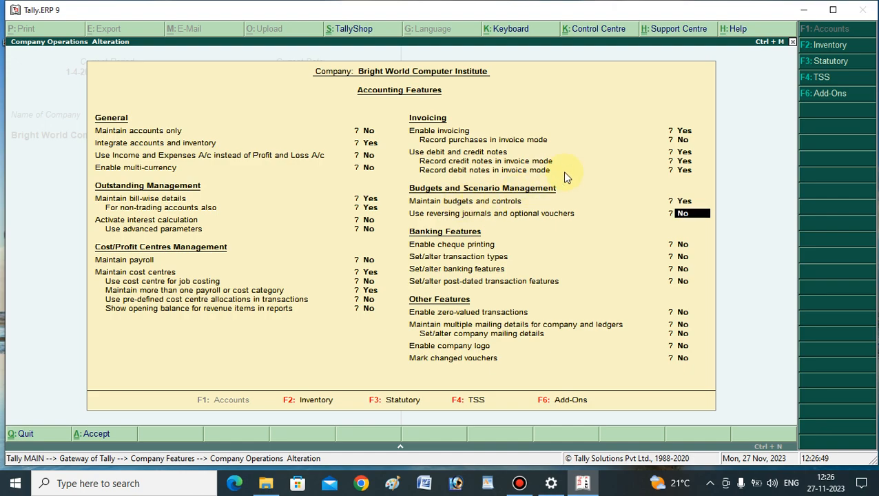
key("Return")
key("Return")
key("Return")
key("Return")
key("Return")
key("Return")
key("Return")
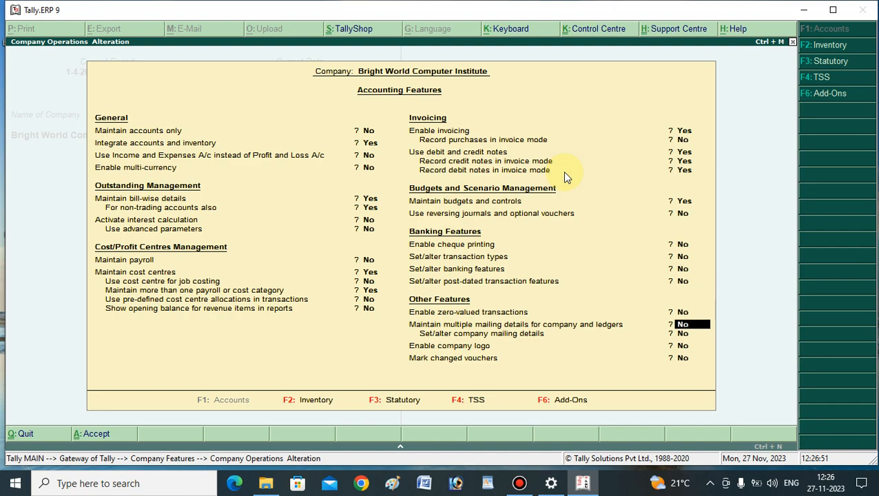
key("Return")
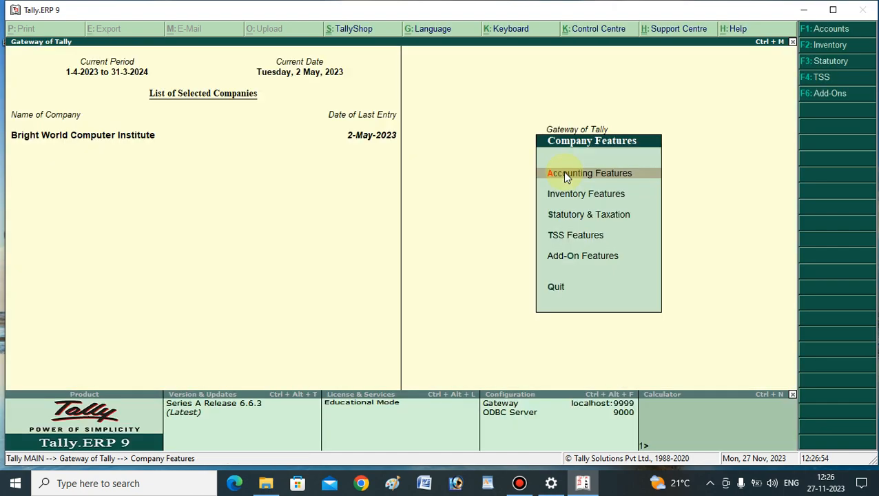
key("Escape")
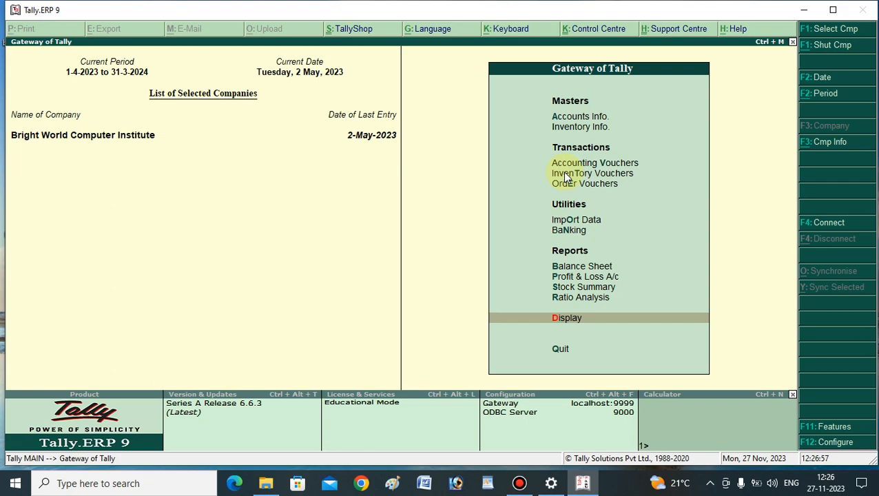
- Open the creation form for a single ledger from the company's accounts information
key("Up")
key("Up")
key("Up")
key("Up")
key("Up")
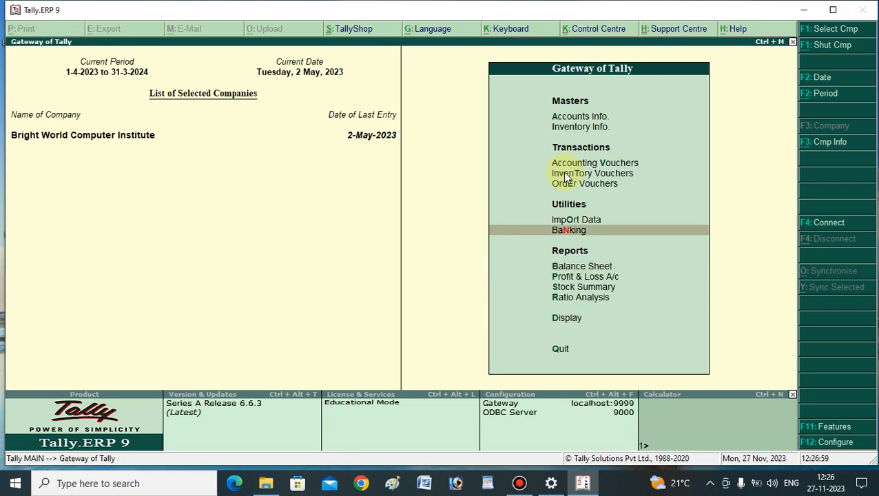
key("Up")
key("Up")
key("Up")
key("Up")
key("Up")
key("Up")
key("Up")
key("Down")
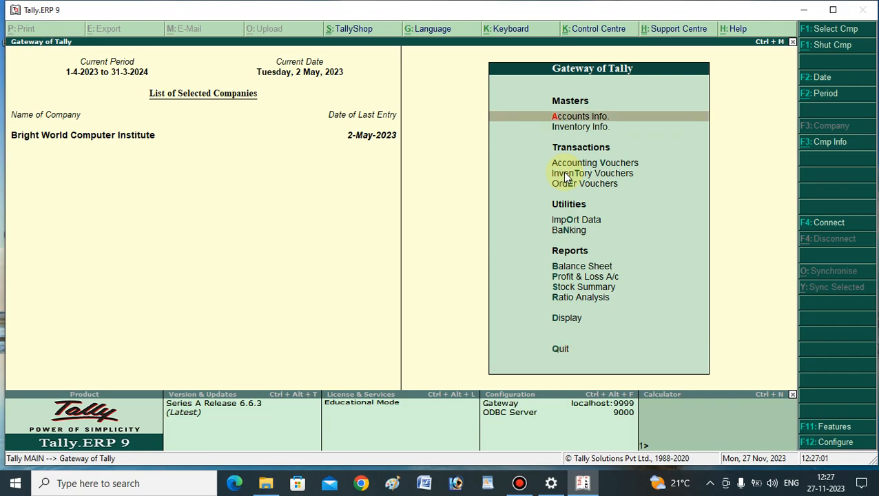
key("Down")
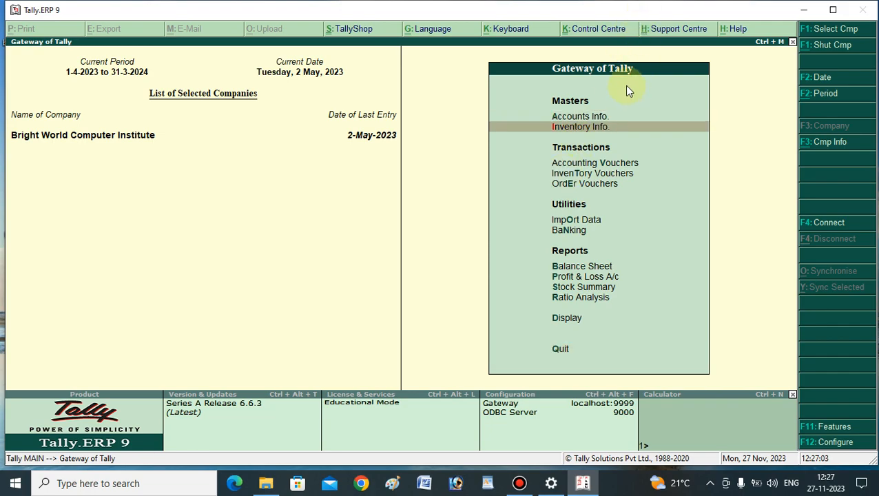
left_click(583, 120)
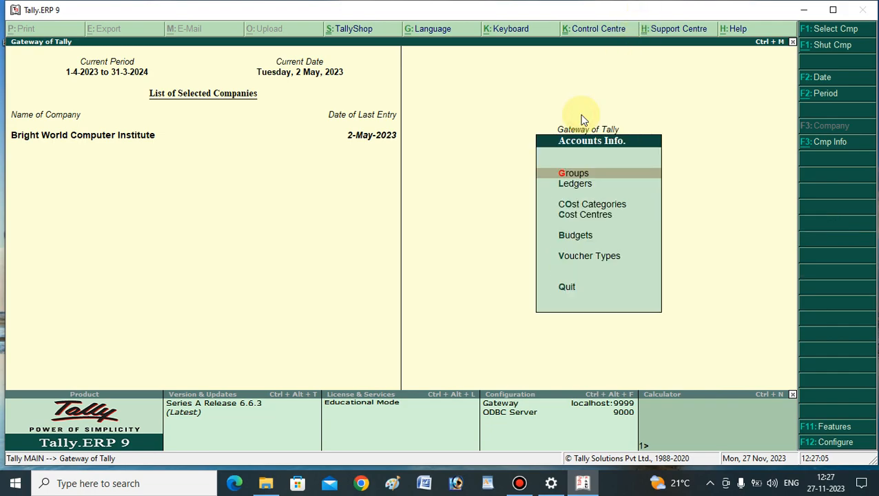
left_click(576, 187)
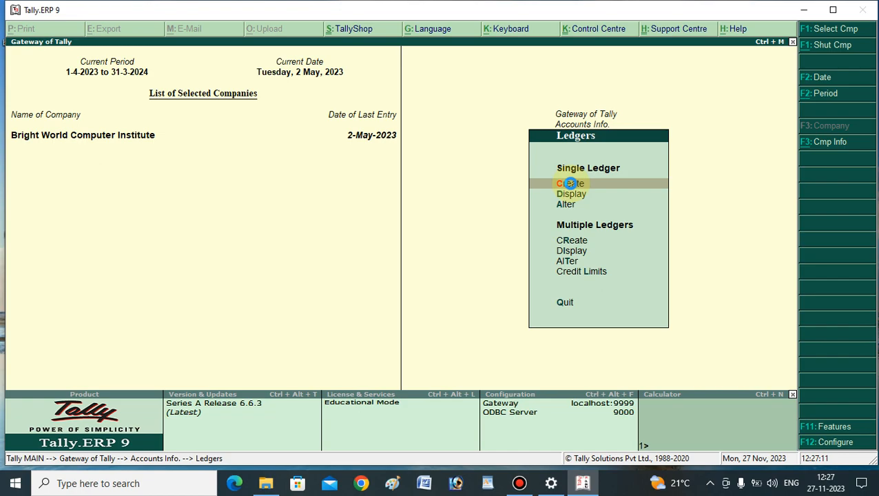
left_click(571, 186)
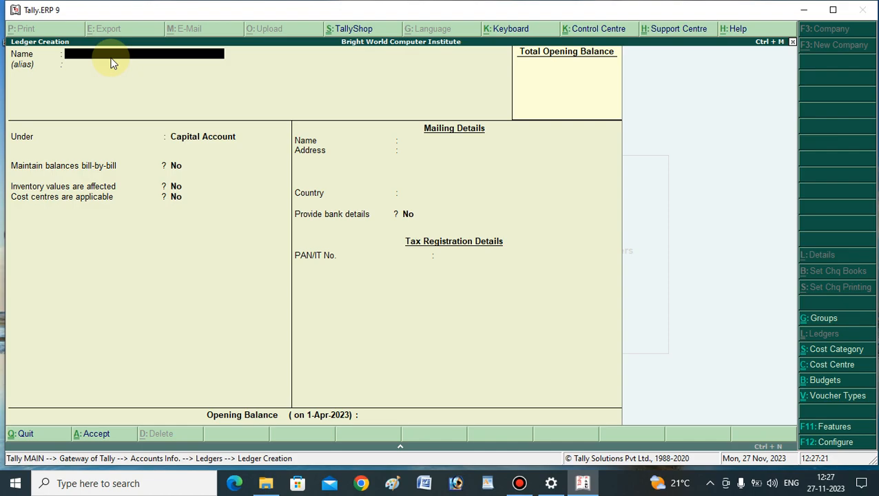
- Name the new ledger Ram Traders and place it under the Sundry Debtors group
type("Ram Traders")
key("Return")
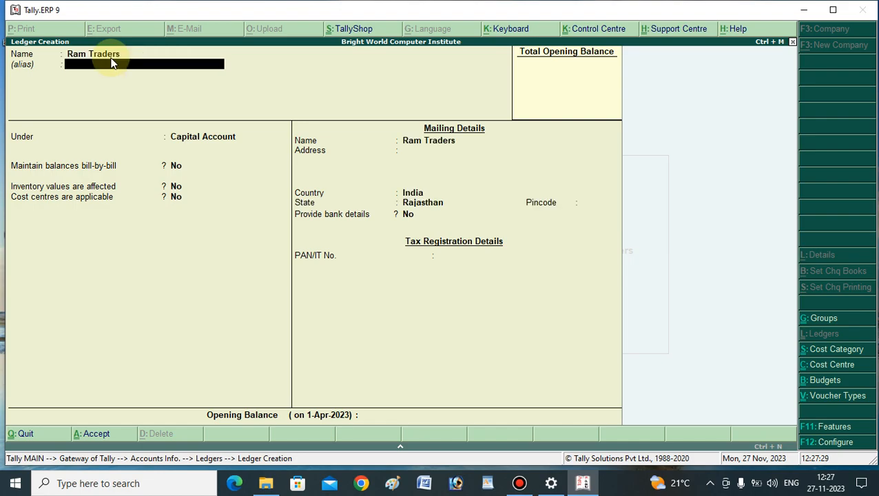
key("Return")
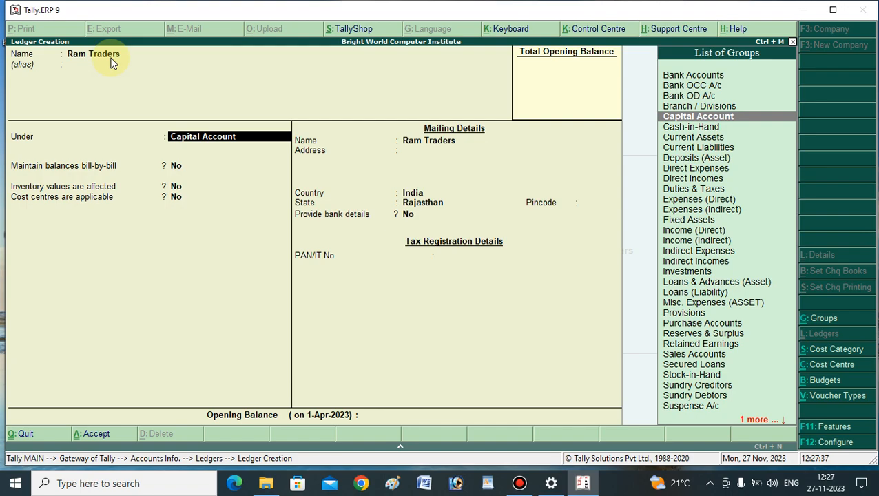
type("Su")
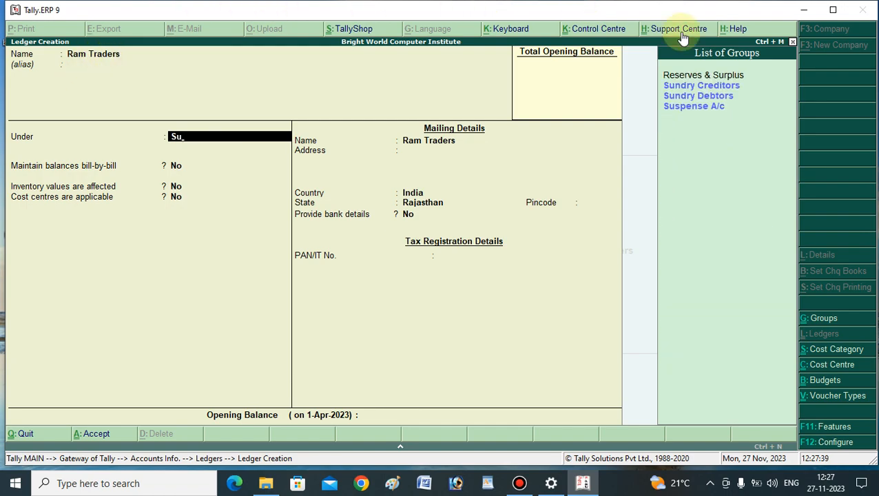
left_click(715, 98)
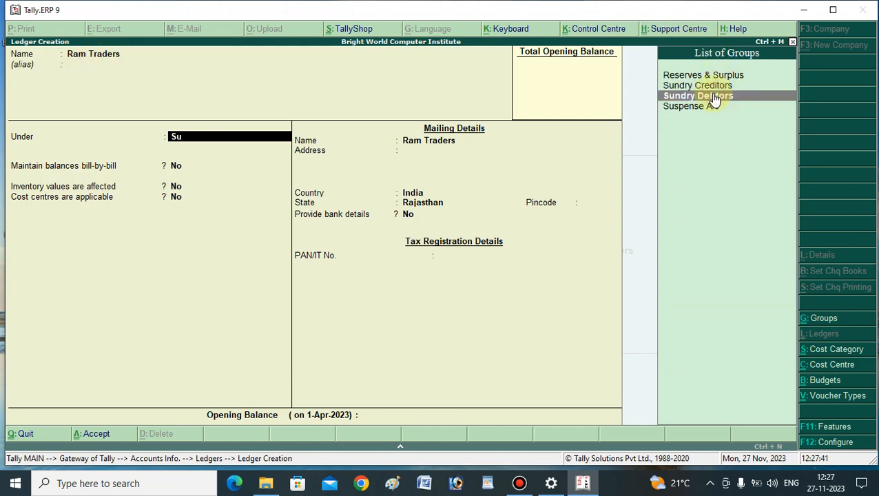
left_click(715, 98)
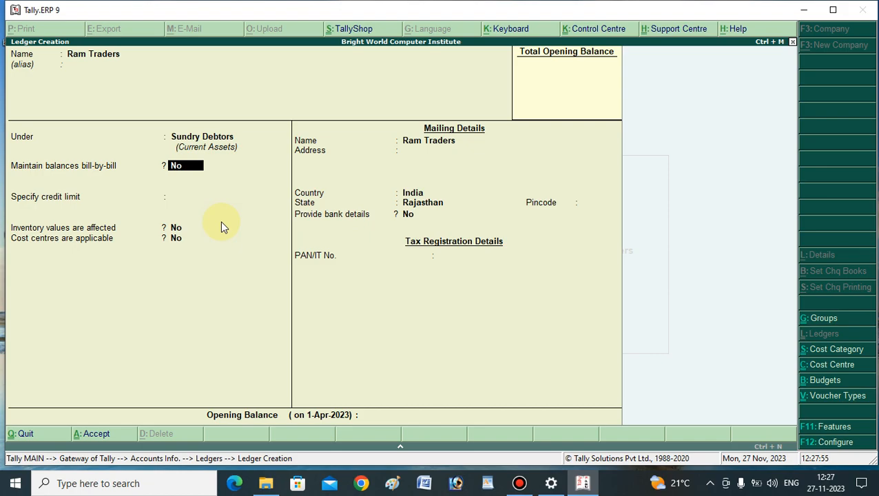
- Set the ledger to maintain balances bill-by-bill with a default credit period of 30 days
key("y")
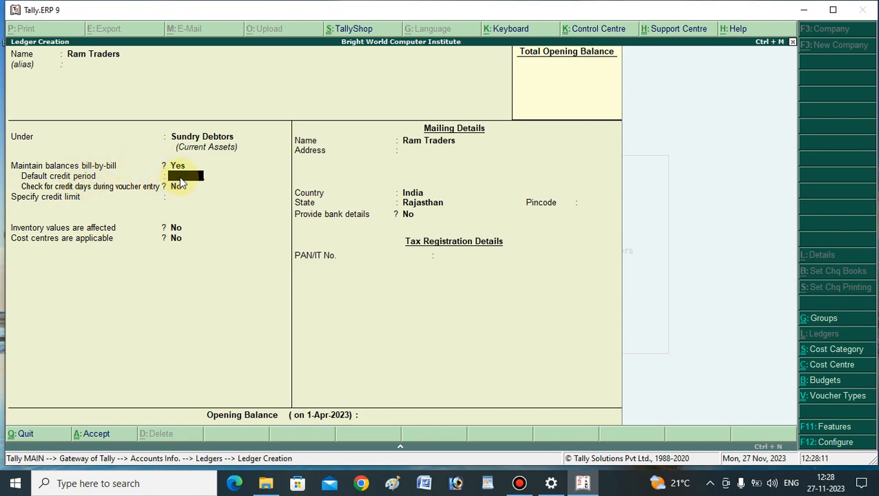
type("5")
key("Return")
key("BackSpace")
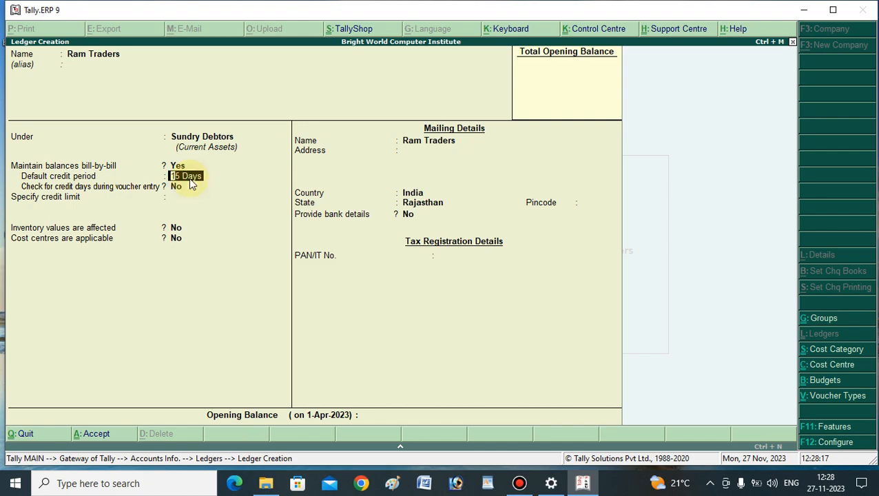
type("30")
key("Return")
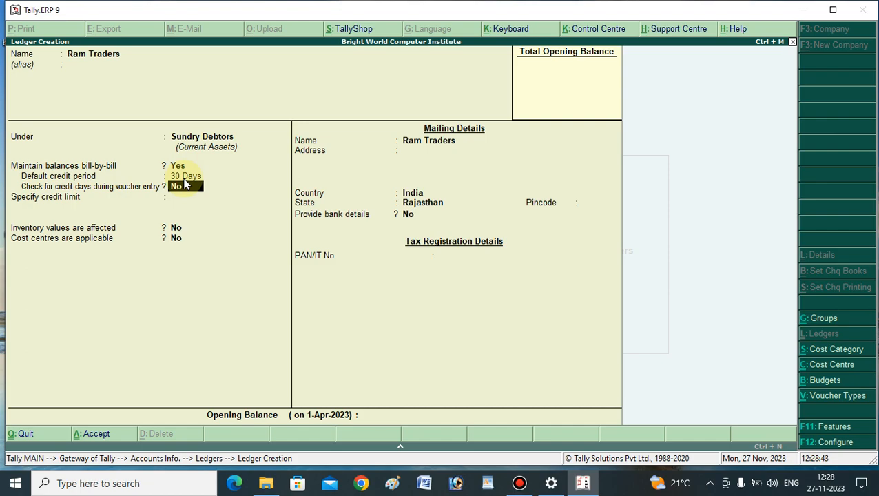
left_click(184, 180)
key("Return")
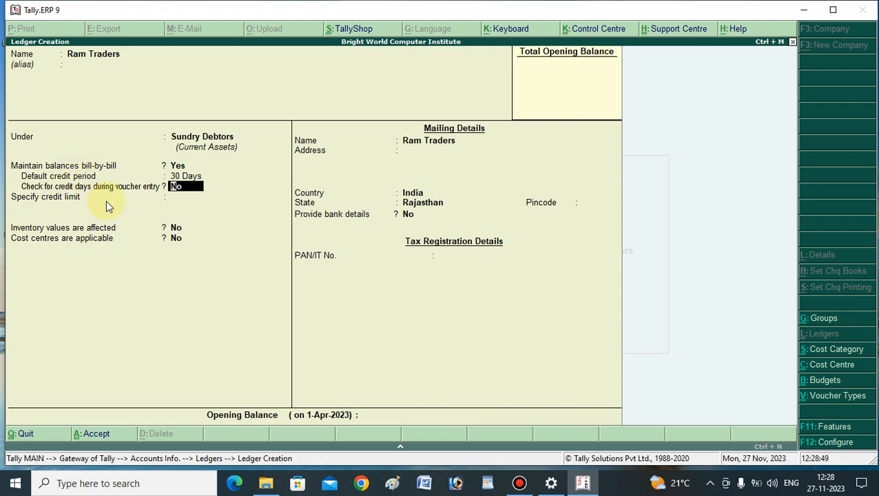
- Set the ledger's credit limit to 25,000, with the post-dated override at No, and accept the mailing name
key("Return")
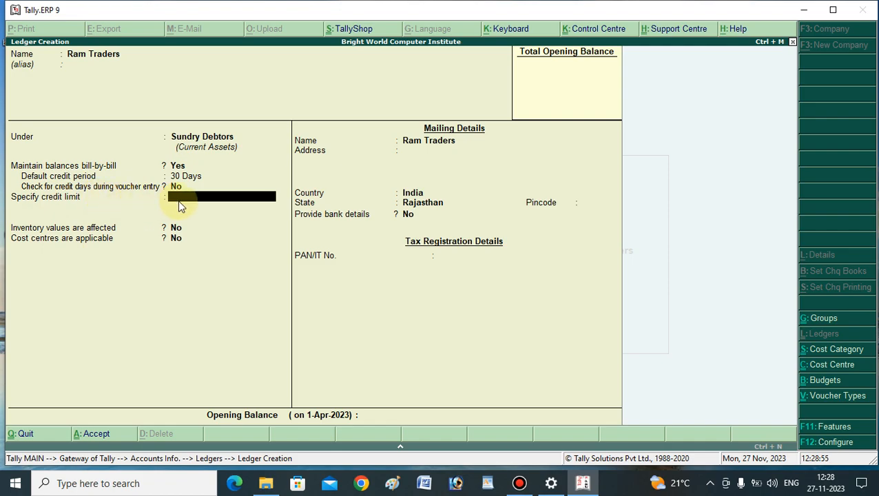
type("25000")
key("Return")
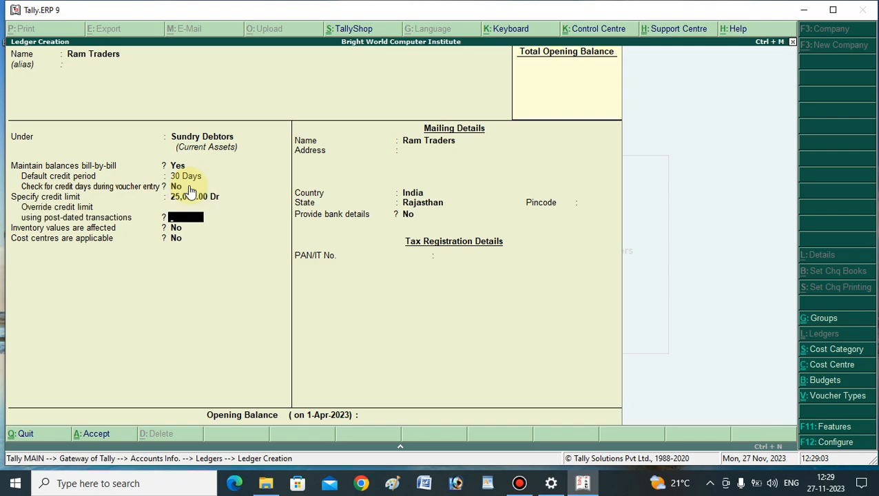
key("Return")
key("Return")
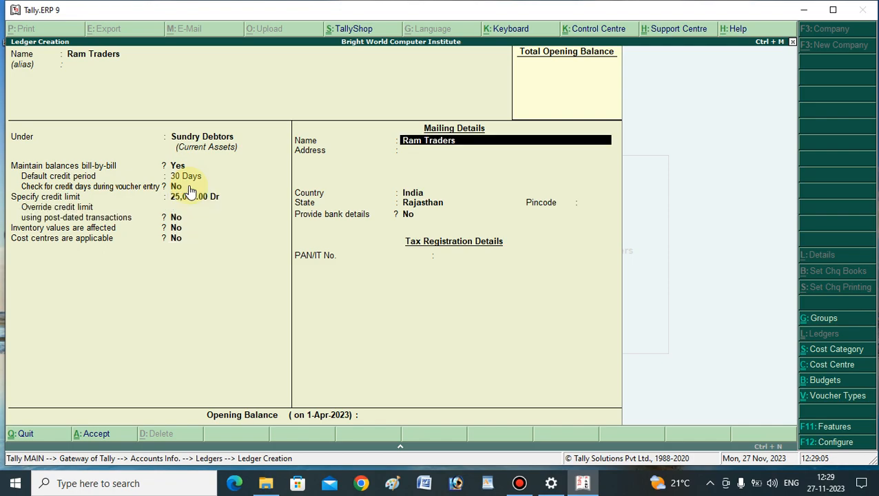
key("Return")
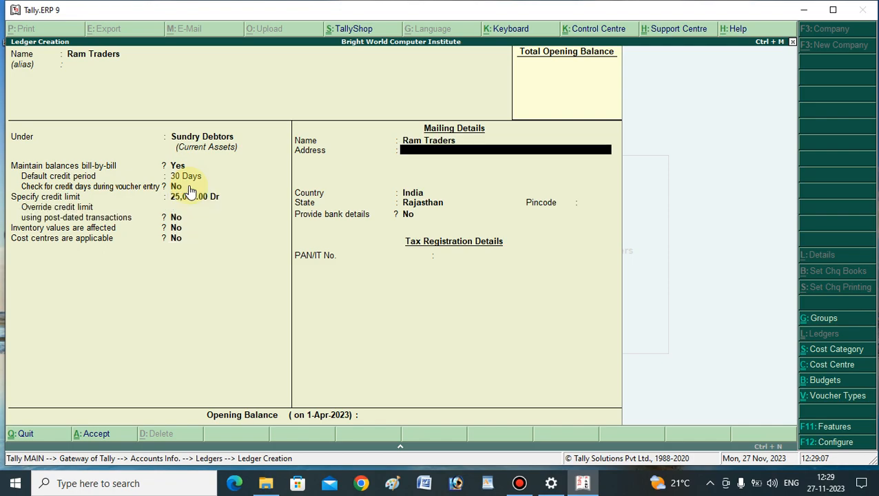
- Enter the ledger's mailing address, keeping India as the country and Rajasthan as the state
type("Ramgarh Alwar")
key("Return")
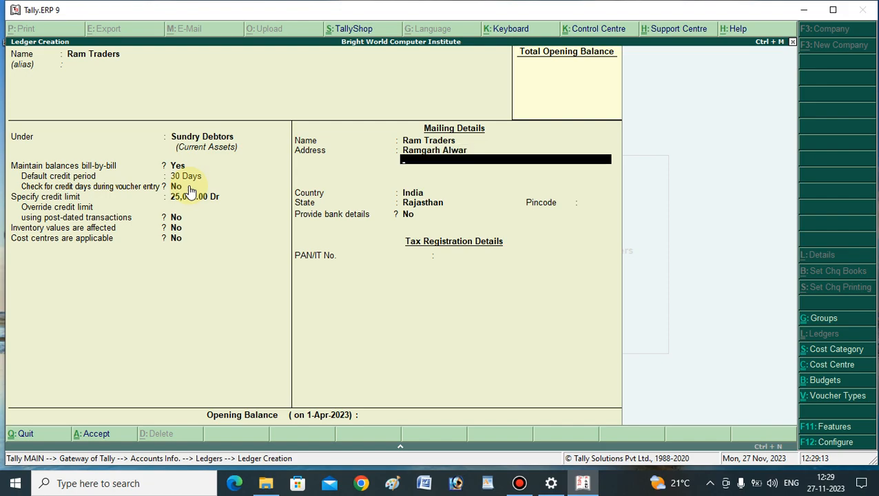
key("Return")
key("Return")
key("Return")
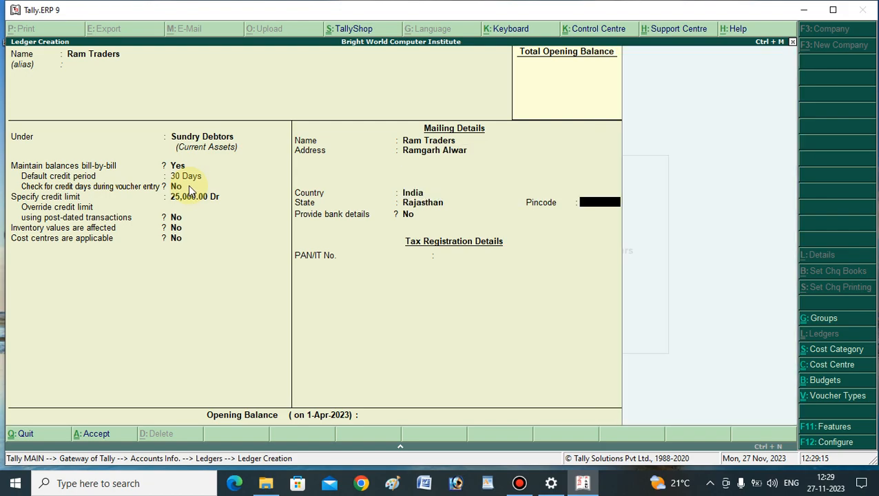
- Fill in the address pincode, leave bank details at No and the tax number and opening balance blank, and save the ledger
type("301026")
key("Return")
key("Return")
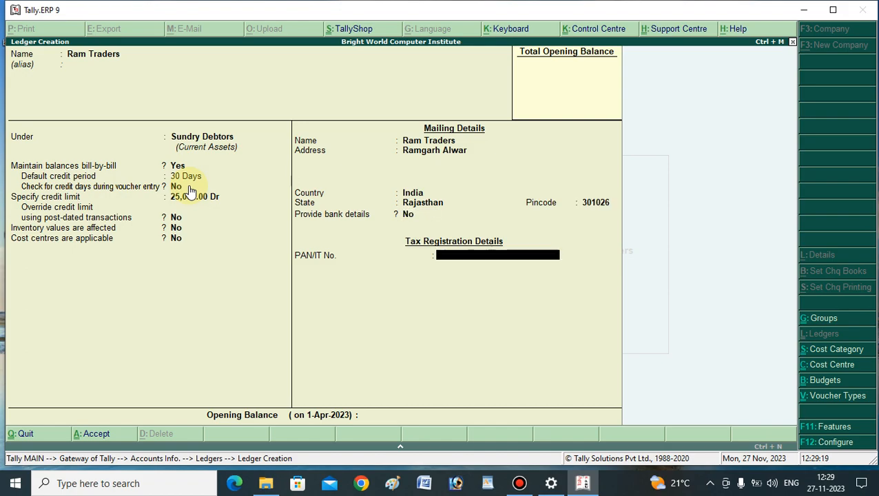
key("Return")
key("Return")
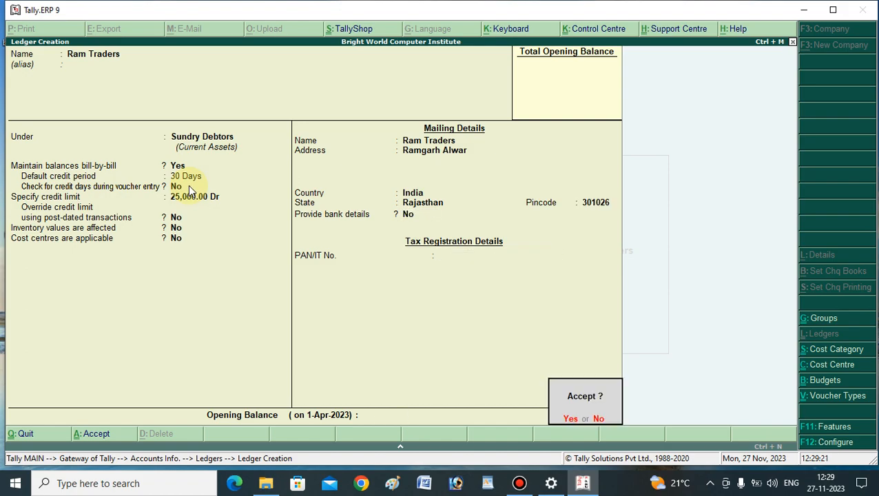
key("Return")
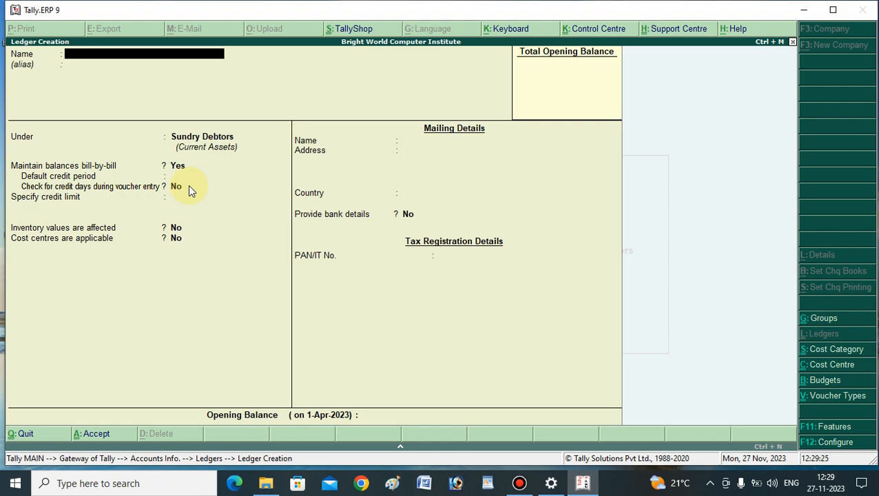
- Leave ledger creation, return to the Gateway of Tally and open accounting vouchers for a sales entry
key("Escape")
key("Return")
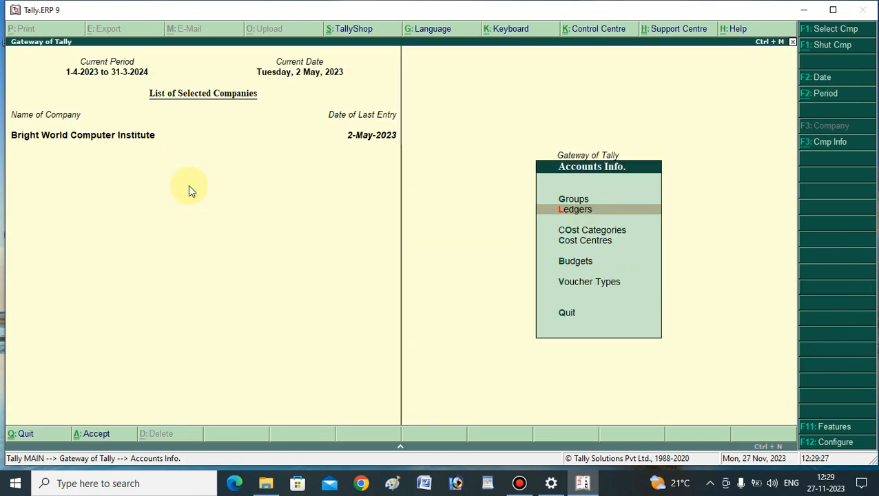
key("Escape")
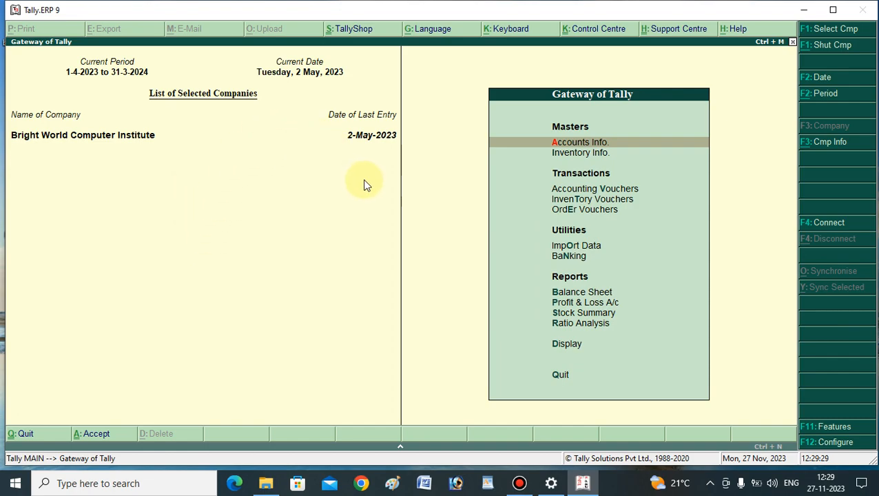
left_click(586, 190)
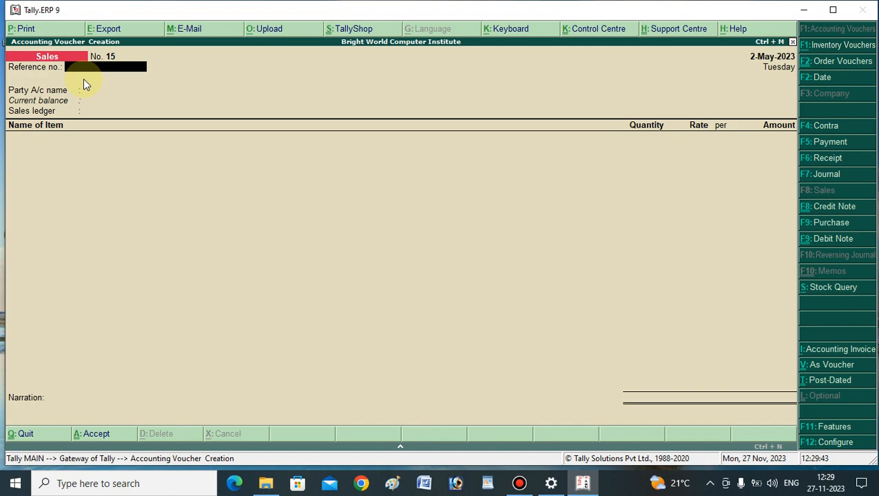
- Leave the sales voucher's reference number blank and select Ram Traders as the party account
key("Return")
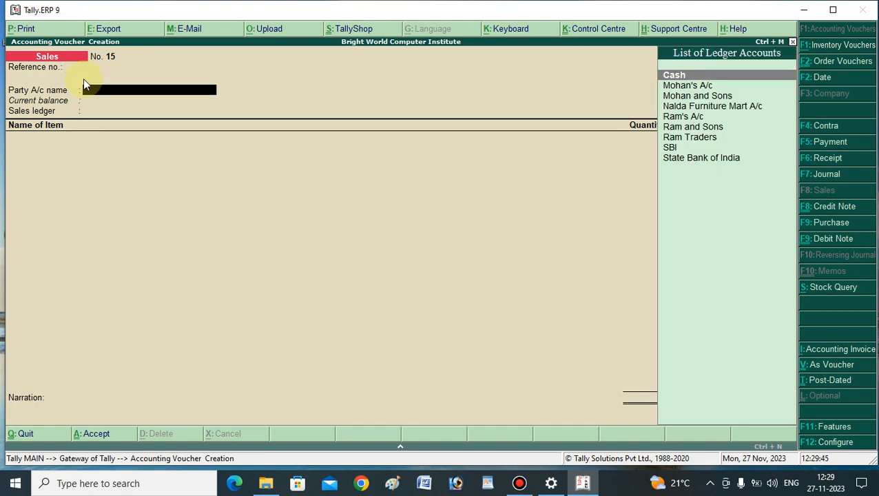
type("Ram")
key("Down")
key("Down")
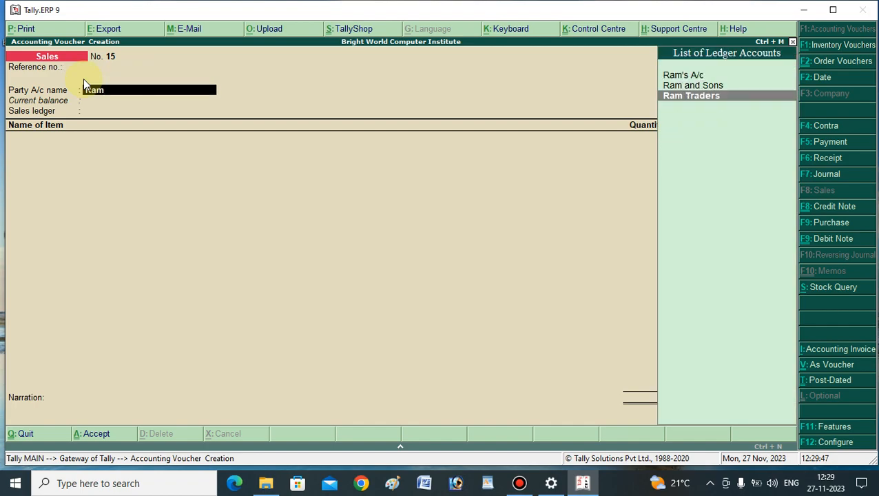
key("Return")
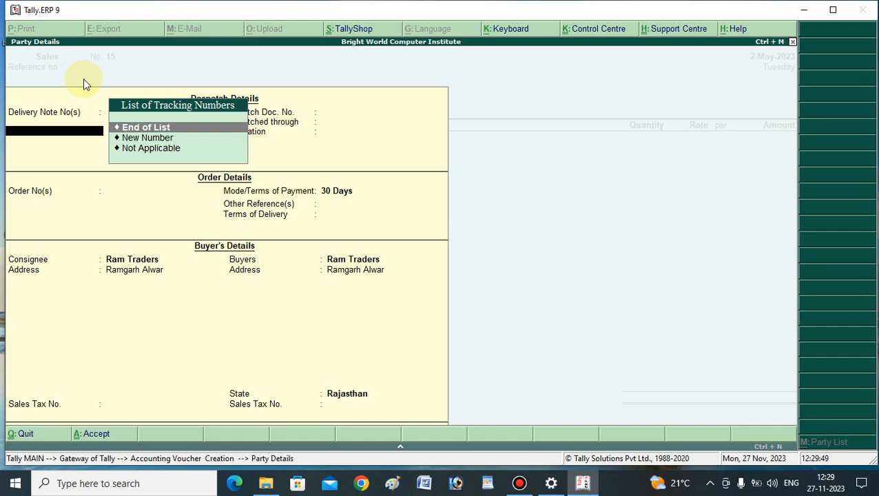
- Accept the Ram Traders party details with no delivery note or order numbers and 30 Days as payment terms
key("Return")
key("Return")
key("Return")
key("Return")
key("Return")
key("Return")
key("Return")
key("Return")
key("Return")
key("Return")
key("Return")
key("Return")
key("Return")
key("Return")
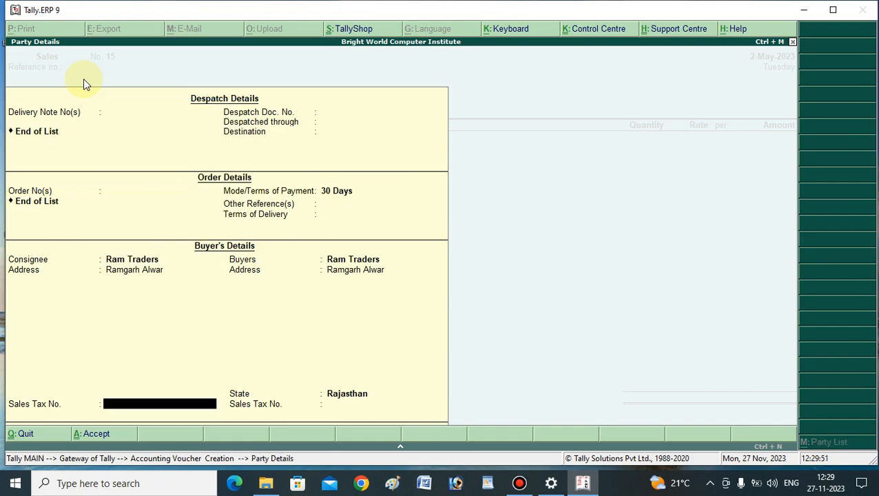
key("Return")
key("Return")
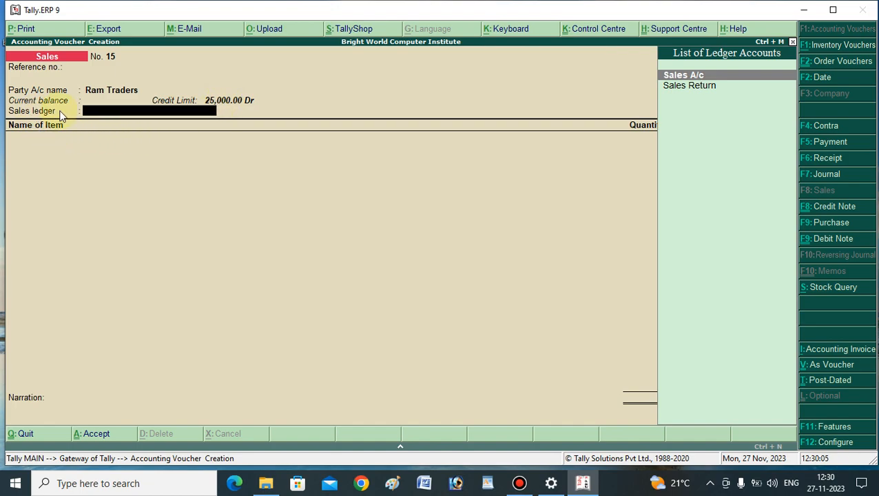
- Choose Sales A/c as the sales ledger and add the Keyboard item with tracking and order numbers Not Applicable
key("Return")
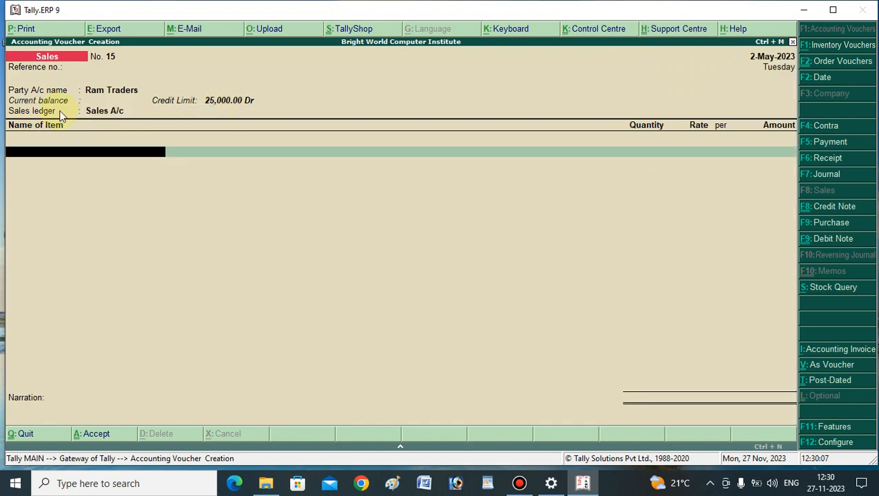
type("k")
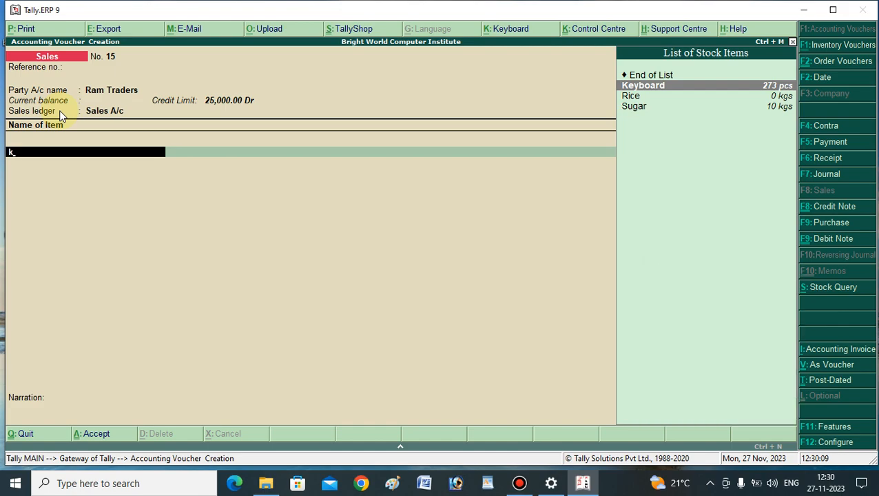
key("Return")
key("Return")
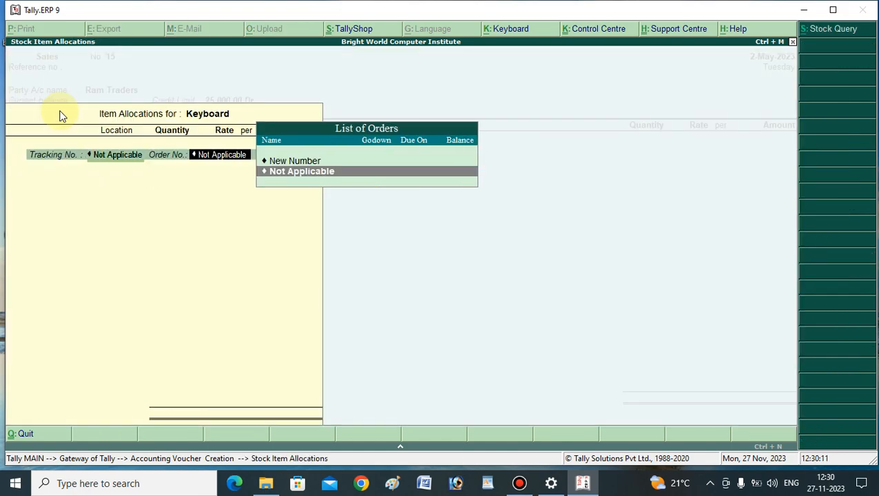
key("Return")
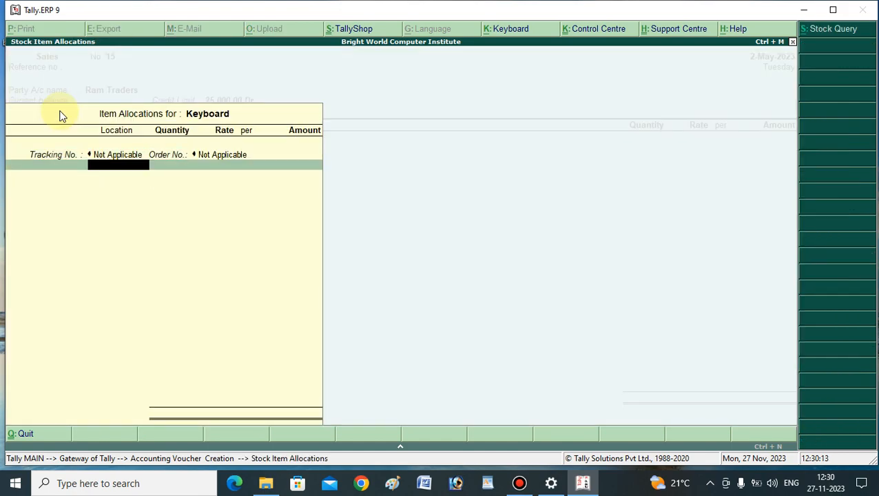
- Allocate 100 pcs of Keyboard from Main Location at a rate of 500 per piece
type("M")
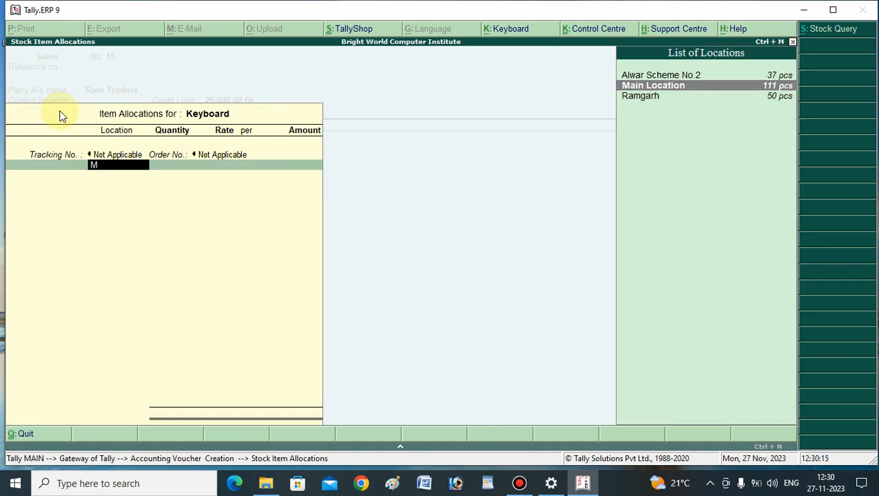
key("Return")
type("10")
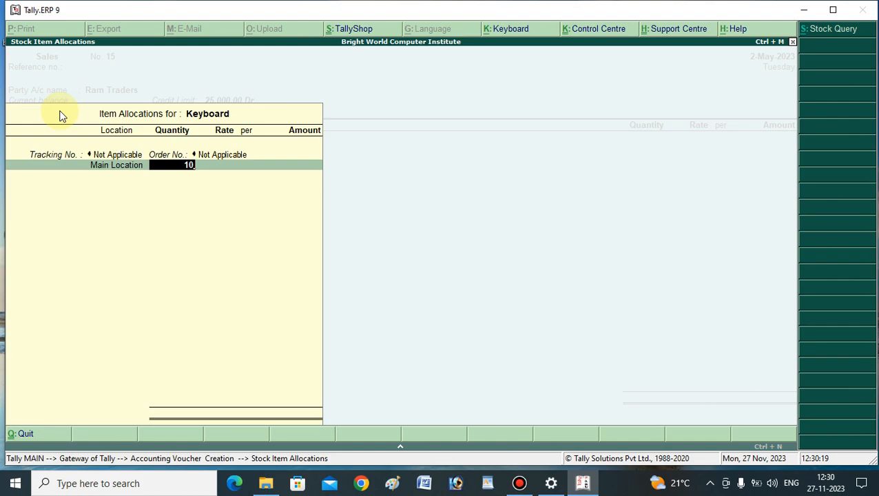
type("0")
key("Return")
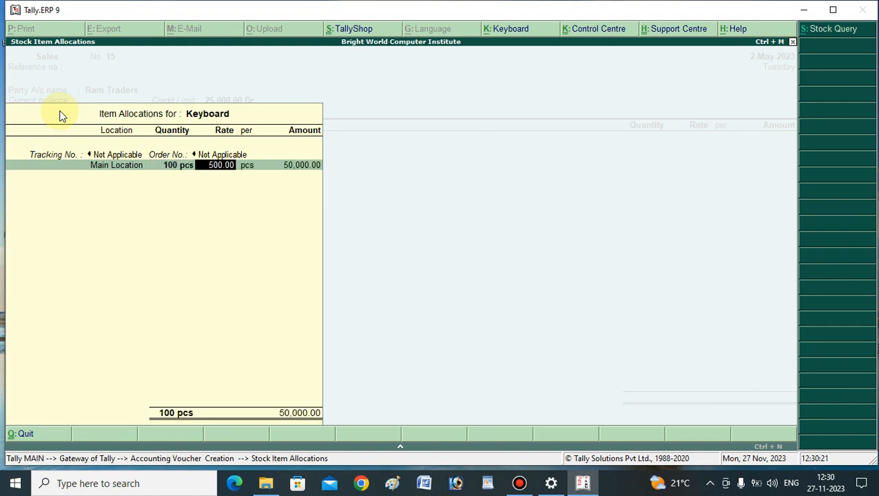
key("Return")
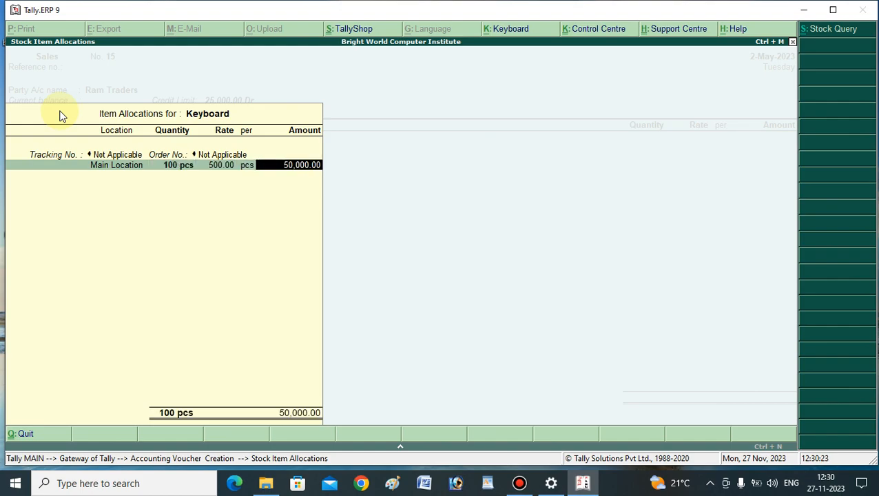
key("Return")
key("Return")
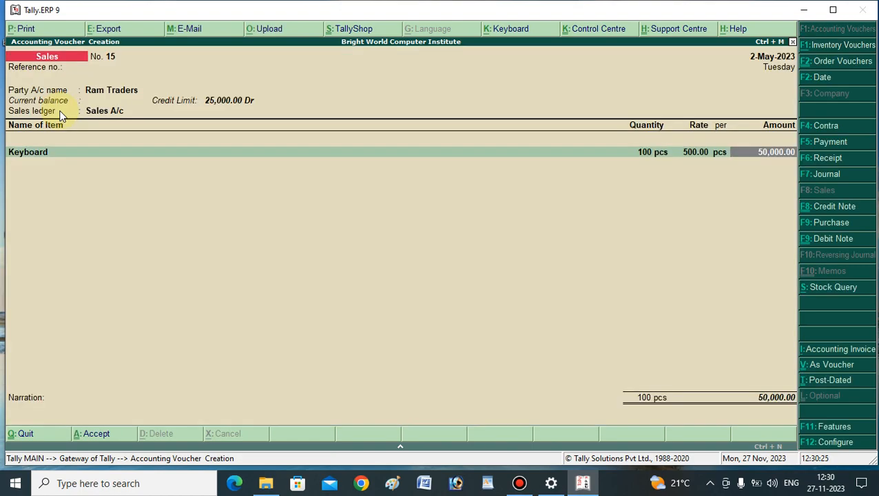
- End the voucher's item list, leave the narration blank and try to save the sale
key("Return")
key("Return")
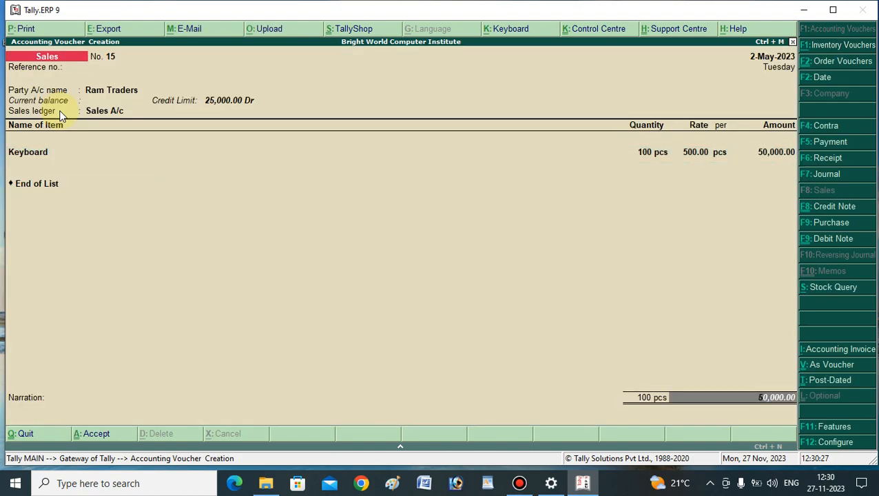
key("Return")
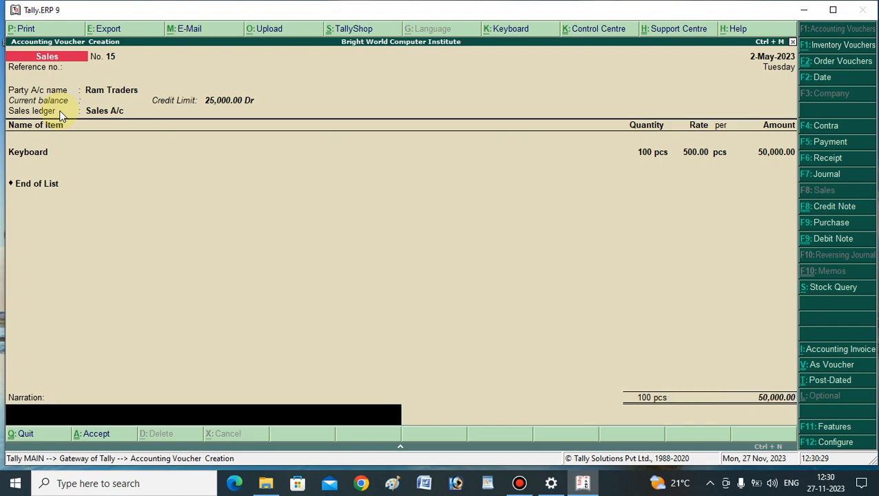
key("Return")
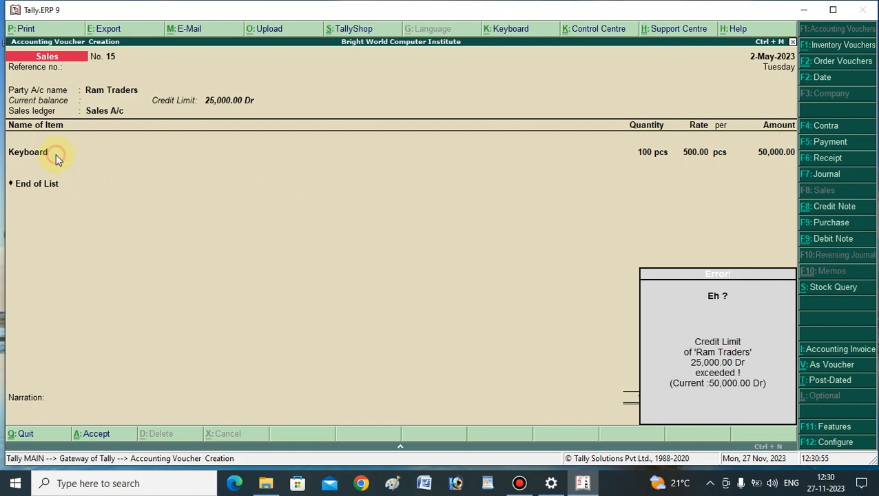
key("Escape")
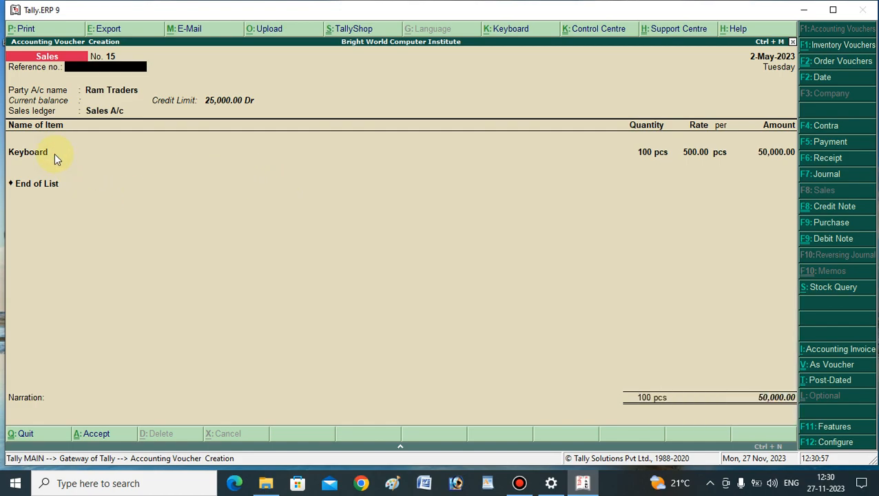
- Set the Keyboard quantity to 50 pcs and bring the voucher to its save confirmation without saving it
left_click(54, 153)
key("Return")
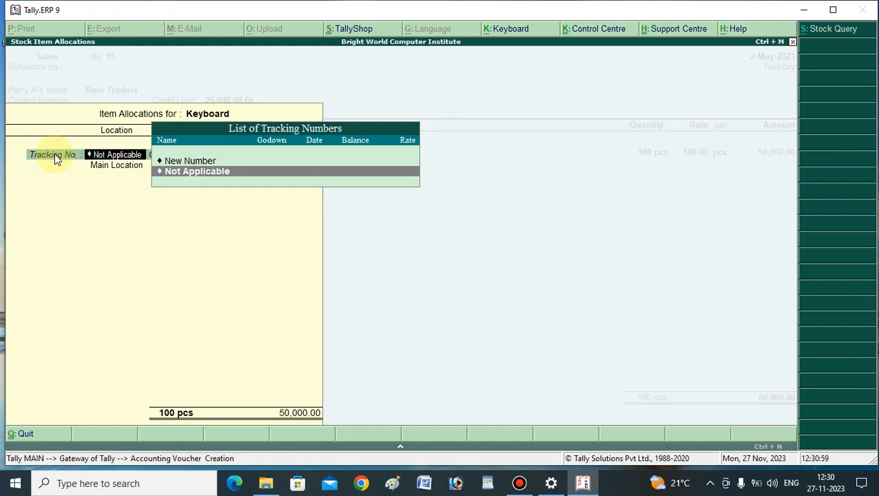
key("Return")
key("Return")
type("5")
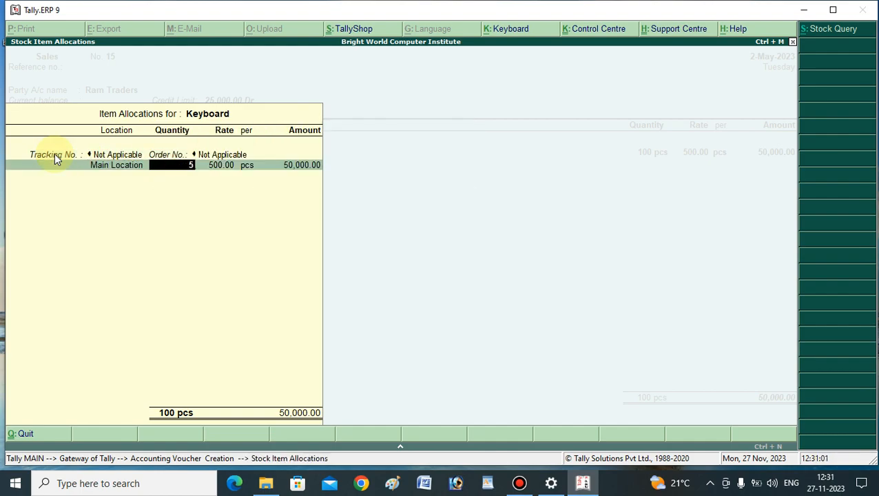
type("0")
key("Return")
key("Return")
key("Return")
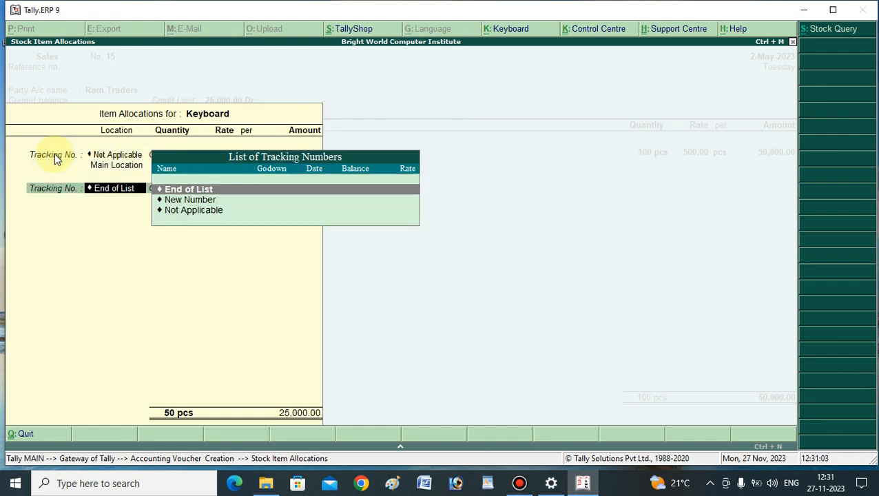
key("Return")
key("Return")
key("Return")
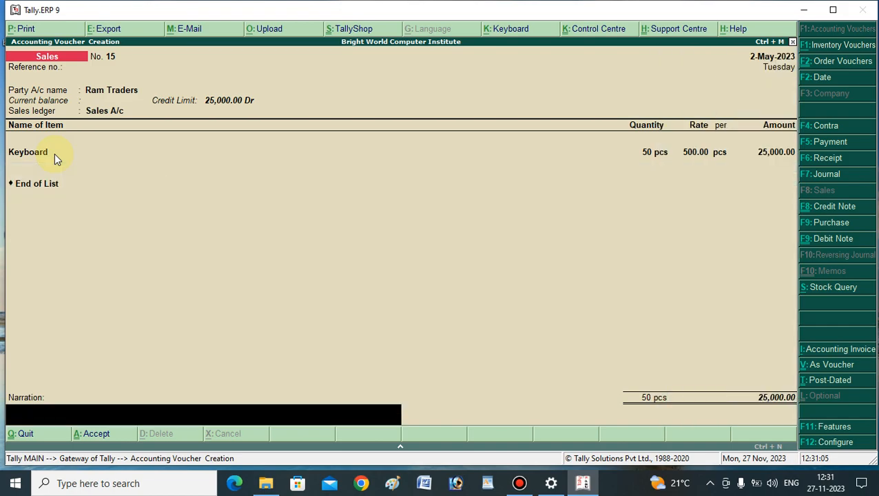
key("Return")
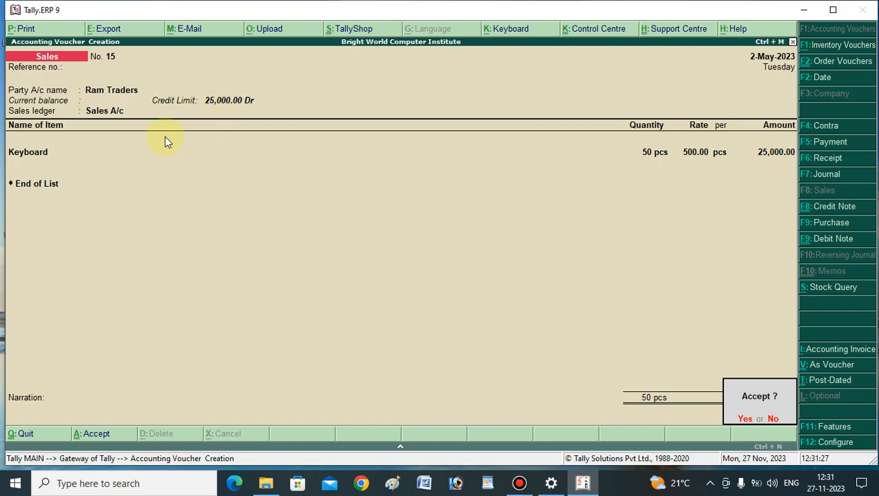
key("Escape")
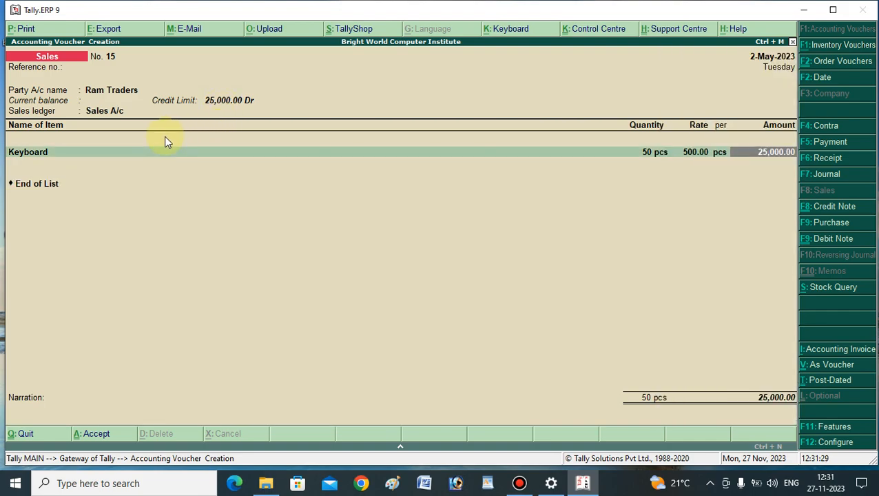
- Reopen the Keyboard item's allocation and set its quantity to 10 pcs at Main Location
key("Up")
key("Return")
key("Return")
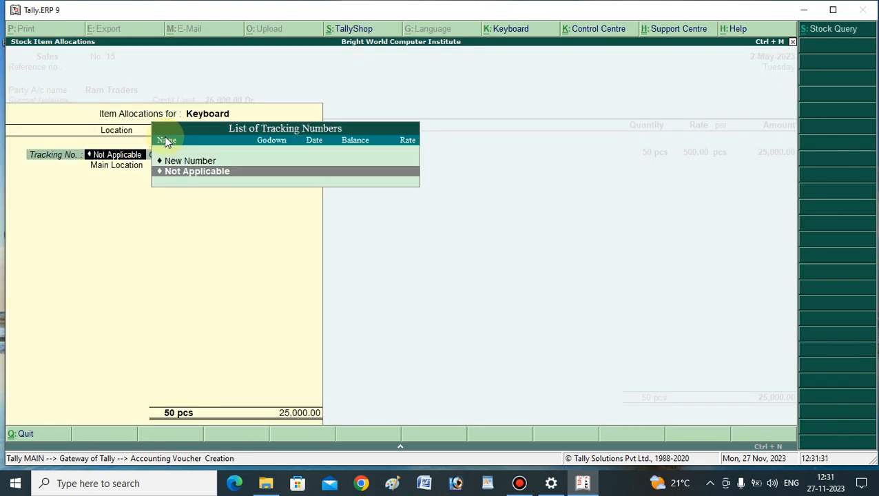
key("Return")
key("Return")
type("10")
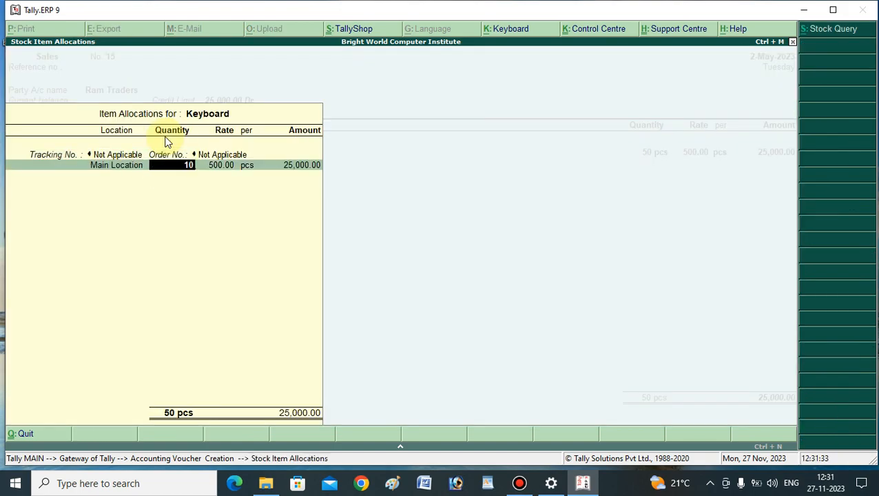
key("Return")
key("Return")
key("Return")
key("Return")
- Leave the narration blank and save the Ram Traders sales voucher
key("Return")
key("Return")
key("Return")
key("Return")
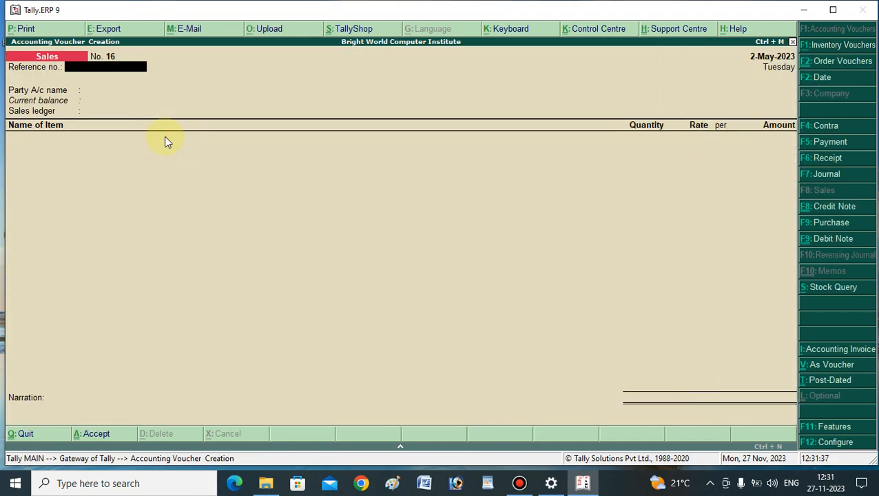
- Start a new sales voucher for Ram Traders with the default party details and Sales A/c as sales ledger
key("Return")
key("Return")
key("Escape")
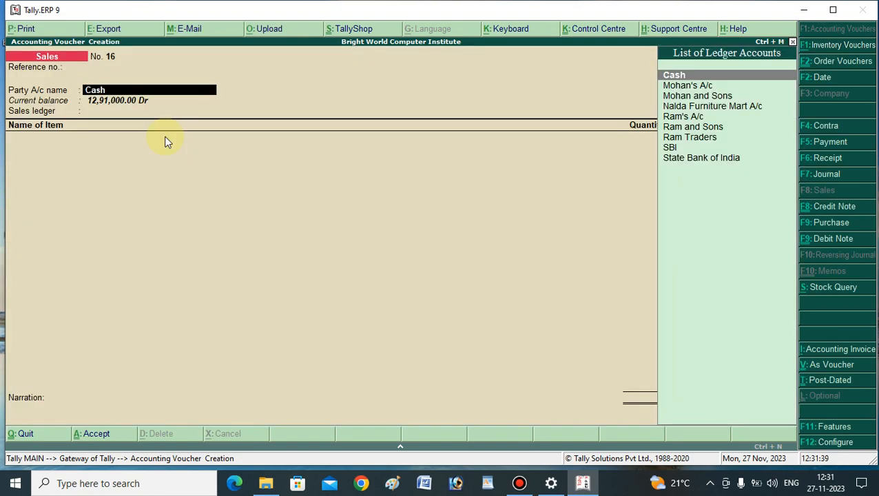
type("Ram")
key("Down")
key("Down")
key("Return")
key("Return")
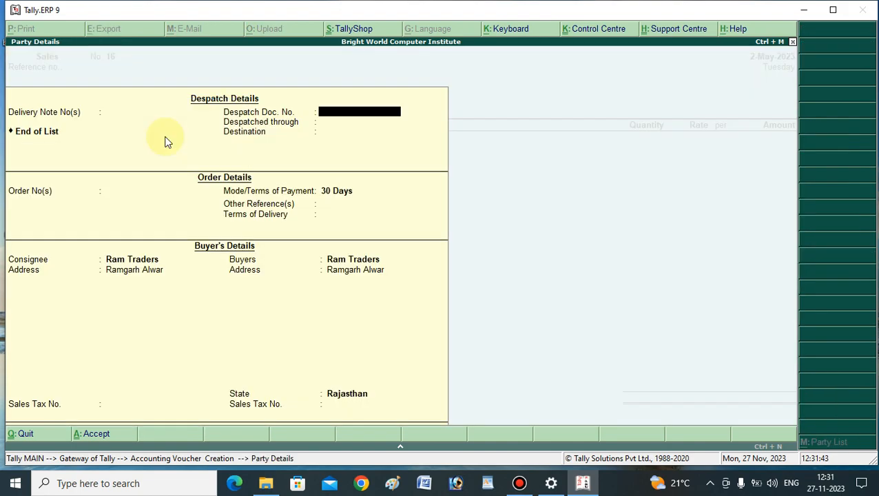
key("ctrl+a")
key("Return")
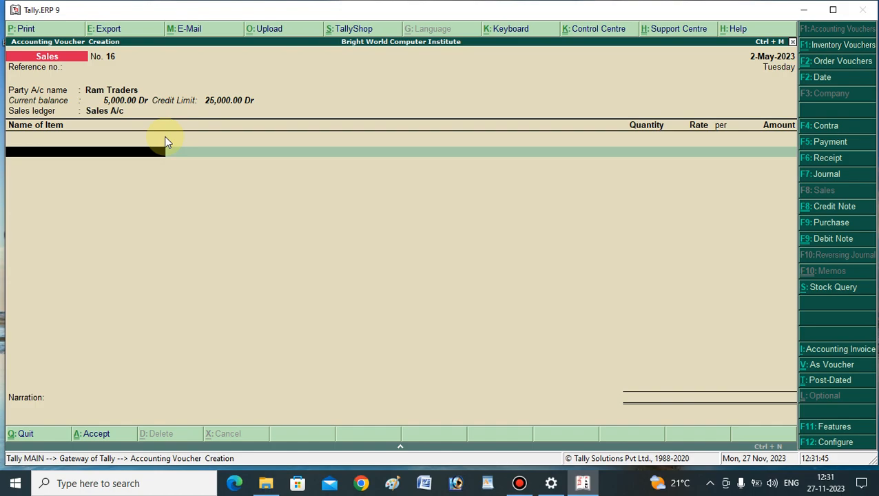
- Add the Keyboard item with tracking and order numbers not applicable, allocating 25 pcs from Main Location
type("K")
key("Return")
key("Return")
key("Return")
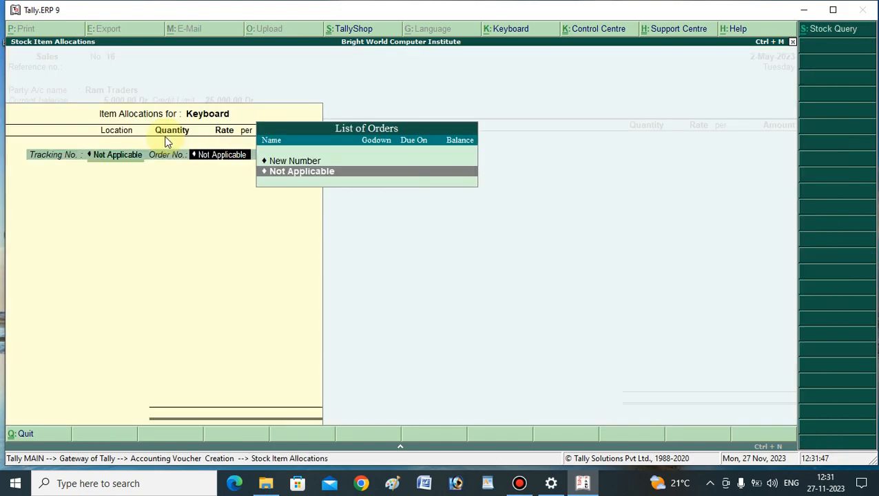
type("M")
key("Return")
type("25")
key("Return")
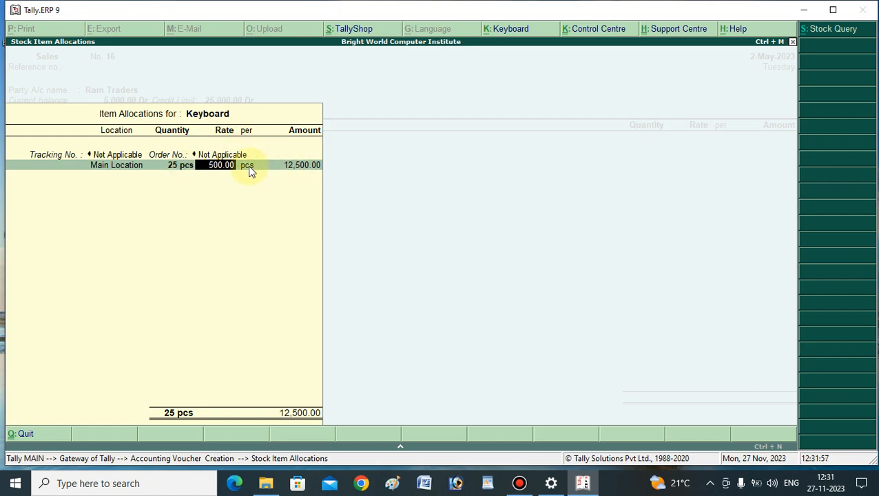
- Change the Keyboard quantity to 50 pcs at the rate of 500 and accept the item allocation
key("BackSpace")
type("50")
key("Return")
key("Return")
key("Return")
key("Return")
key("Return")
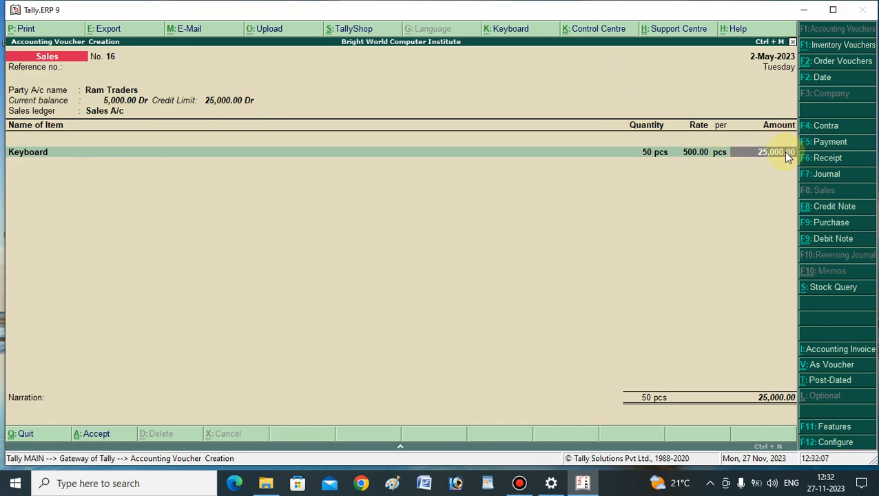
- End the item list with a blank narration and try to save the 50 pcs Keyboard sale
key("Return")
key("Return")
key("Return")
key("Return")
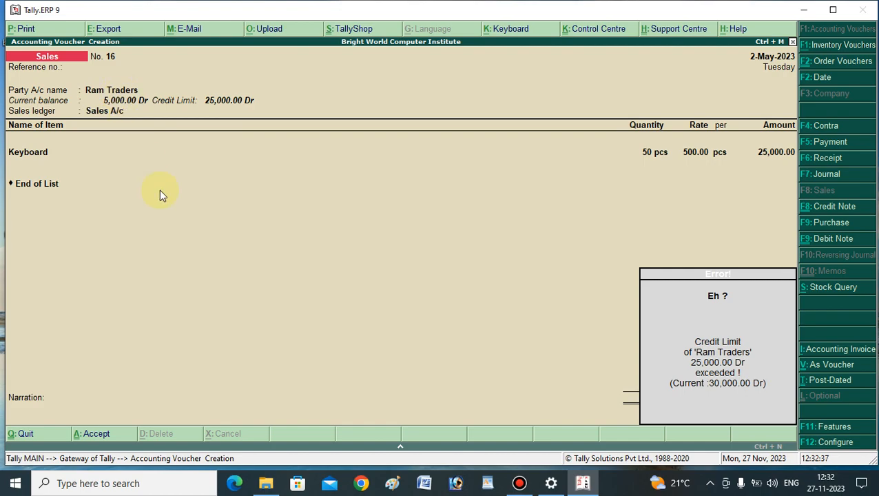
key("Return")
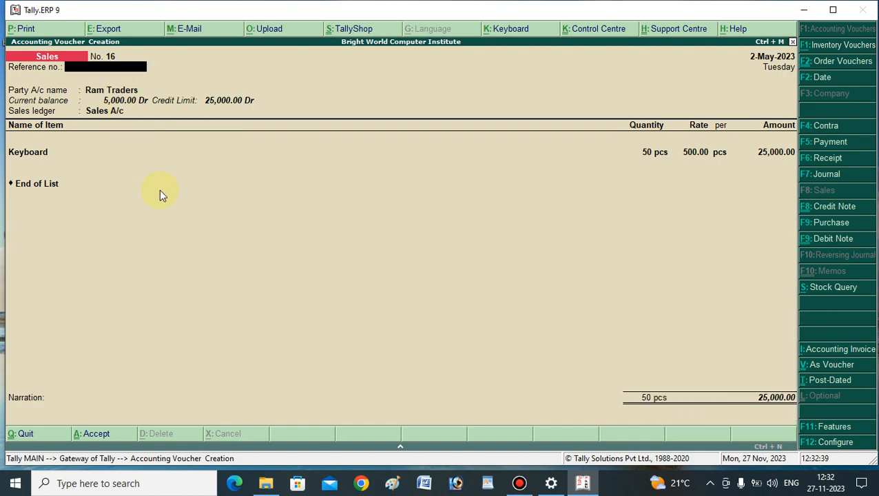
- Discard the unsaved Ram Traders sales voucher and return to the Gateway of Tally
key("Escape")
key("Escape")
key("Escape")
key("Down")
key("Up")
key("Up")
key("Down")
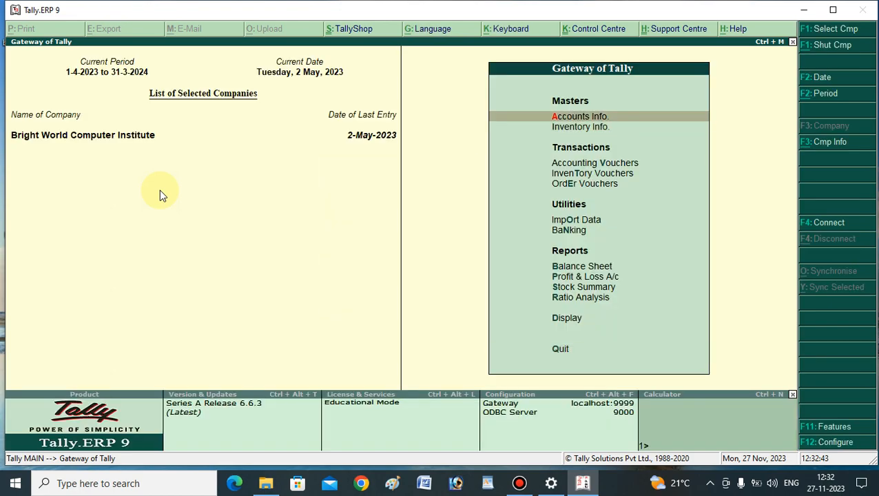
- Open the Ram Traders ledger for alteration from the single-ledger options
key("Return")
key("Down")
key("Down")
key("Up")
key("Return")
key("Down")
key("Down")
key("Return")
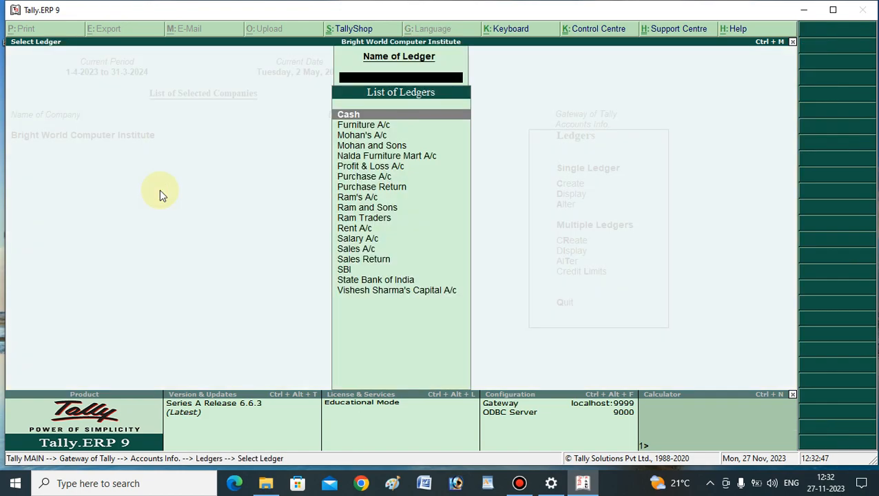
type("sr")
key("BackSpace")
key("BackSpace")
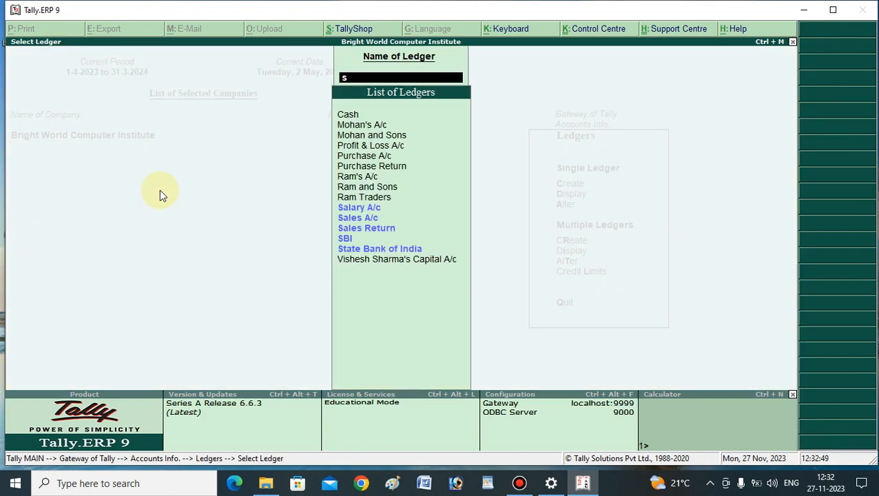
type("ram")
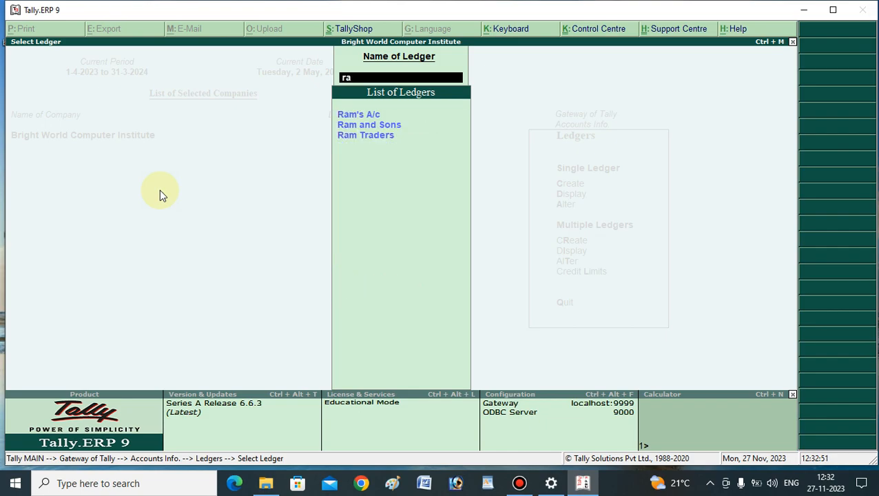
key("Down")
key("Down")
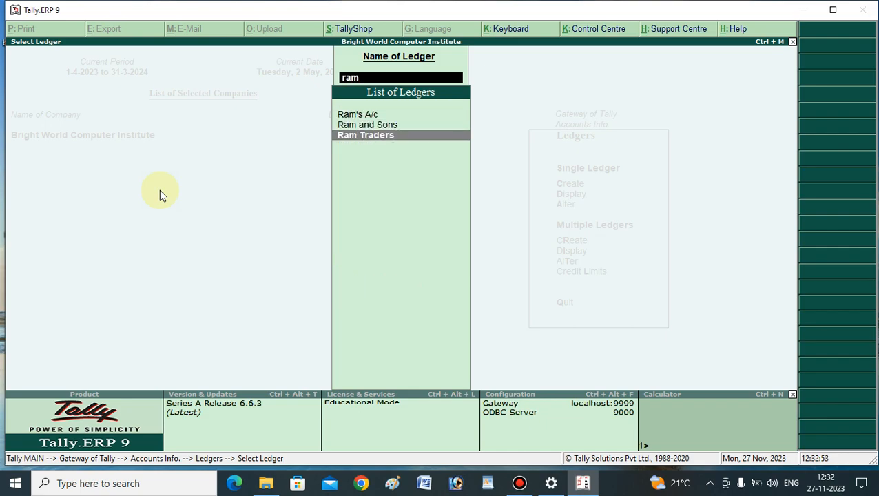
key("Return")
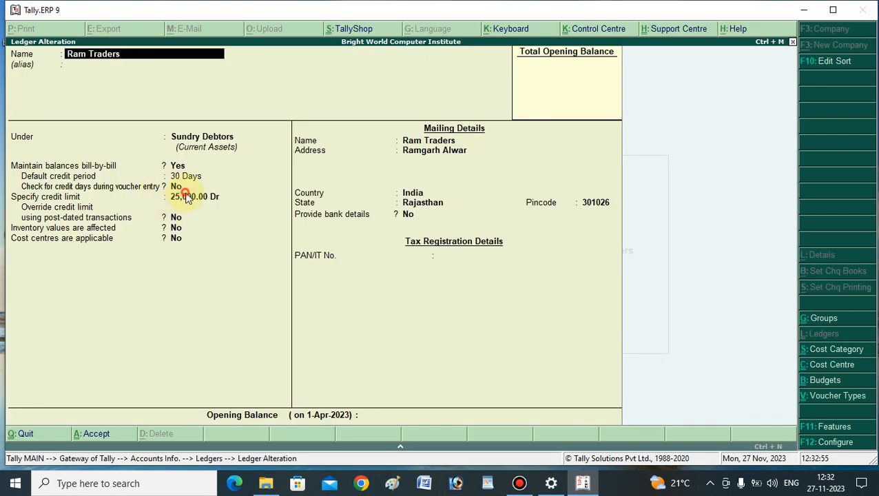
- Set the Ram Traders credit limit to 30,000, save the ledger and return to the Gateway of Tally
left_click(184, 197)
key("Escape")
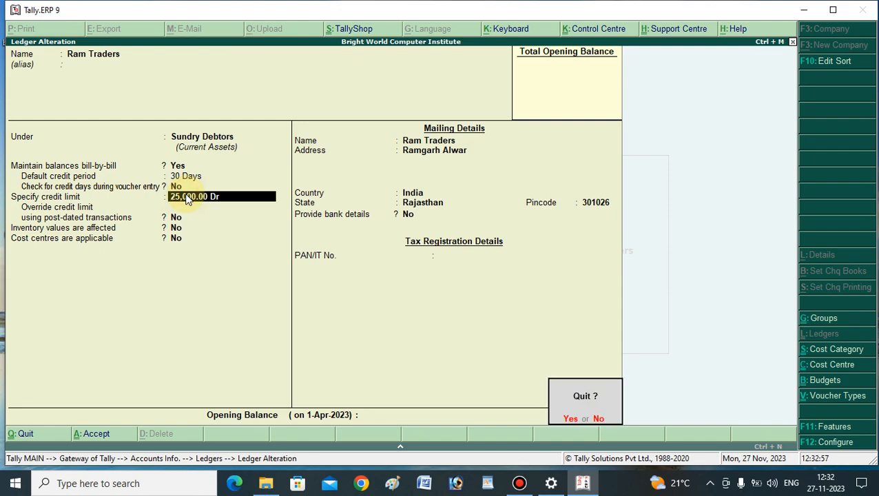
key("Escape")
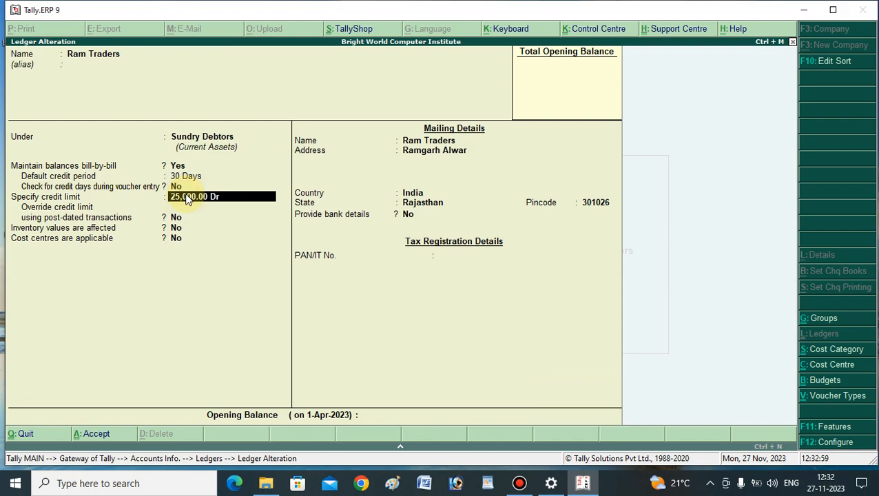
type("30000")
key("Return")
key("Return")
key("Return")
key("Return")
key("Return")
key("Return")
key("Return")
key("Return")
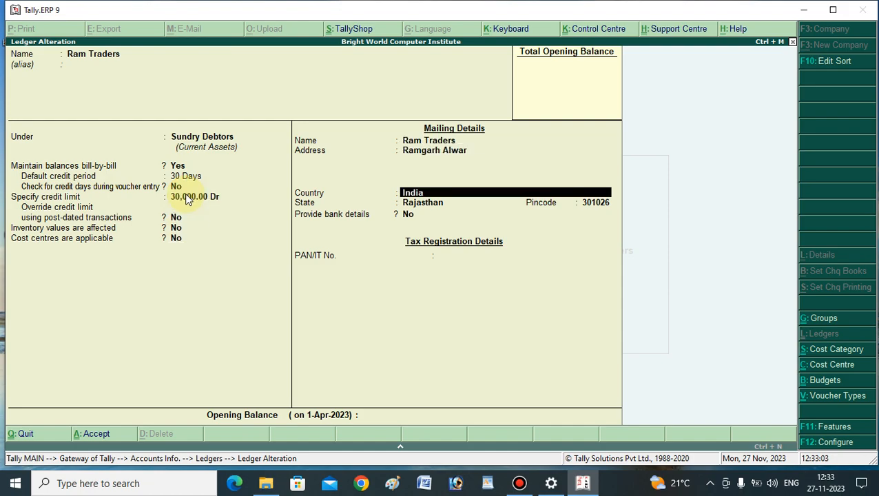
key("Return")
key("Return")
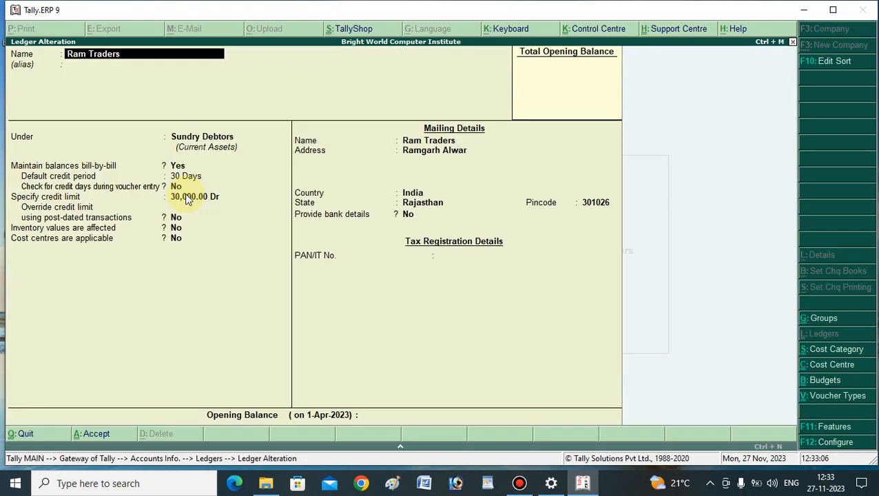
key("Escape")
key("Escape")
key("Escape")
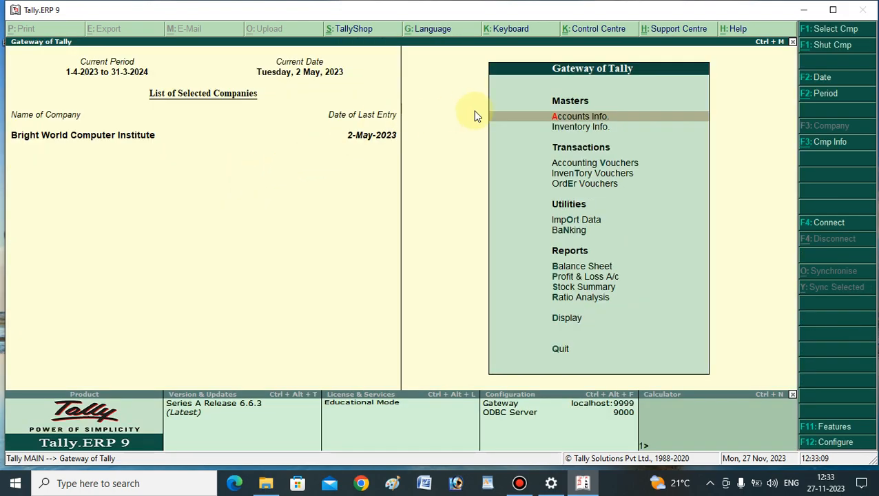
- Begin another sales voucher with Ram Traders as the party, default party details and Sales A/c as sales ledger
left_click(563, 166)
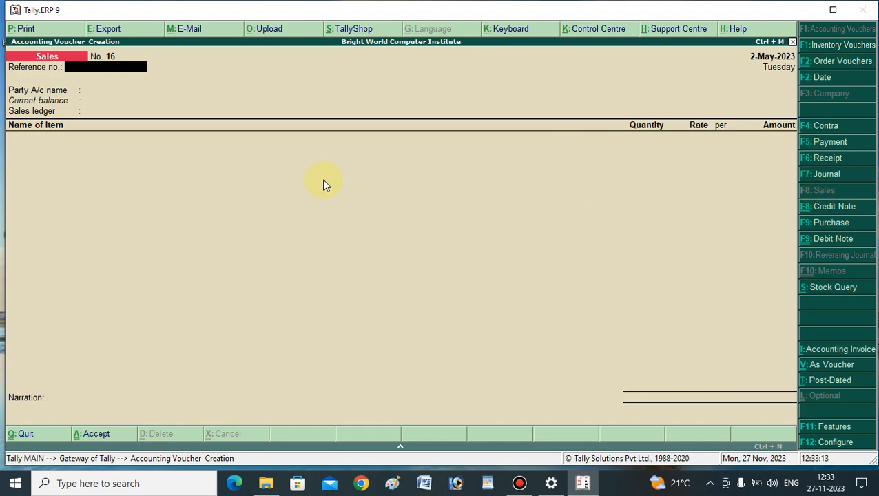
key("Return")
type("Ram")
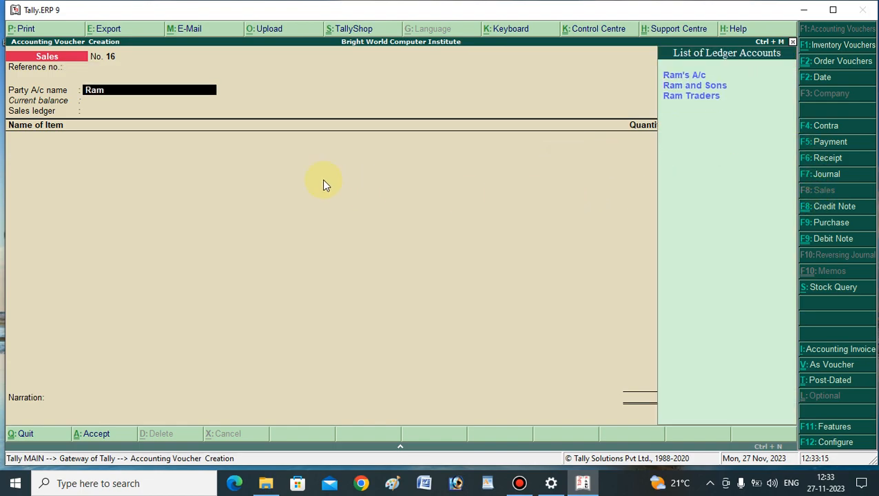
key("Down")
key("Down")
key("Return")
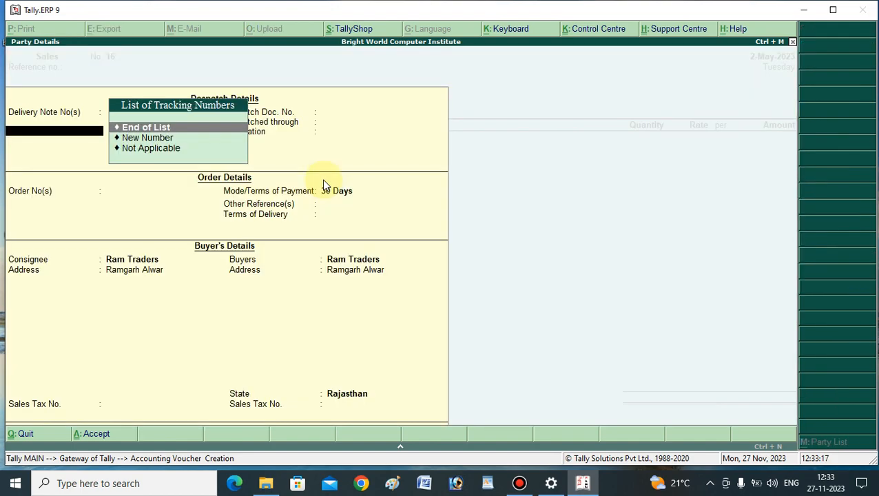
key("Return")
key("Return")
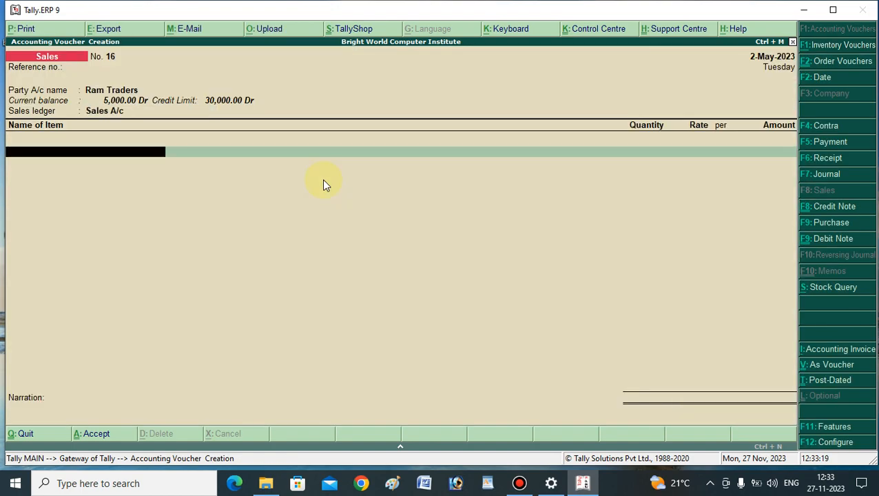
- Add the Keyboard item from Main Location with a quantity of 50 pcs at 500 each
type("Ke")
key("Return")
key("Return")
key("Return")
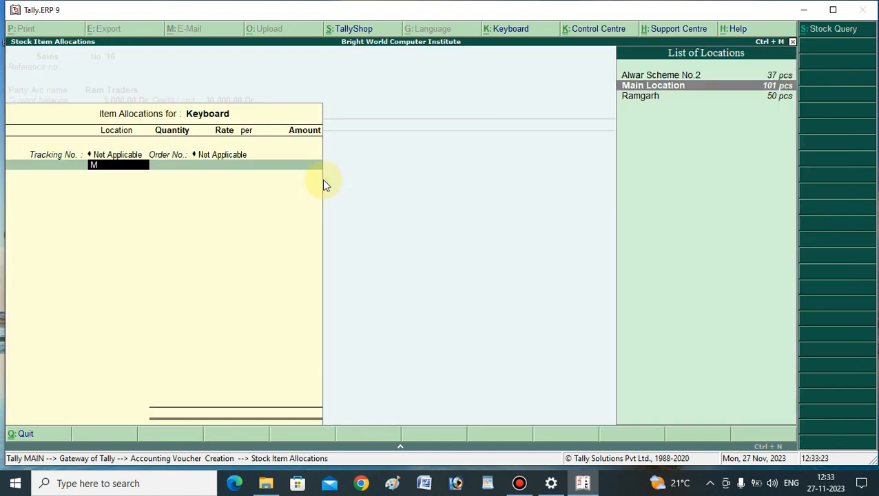
key("Return")
type("2")
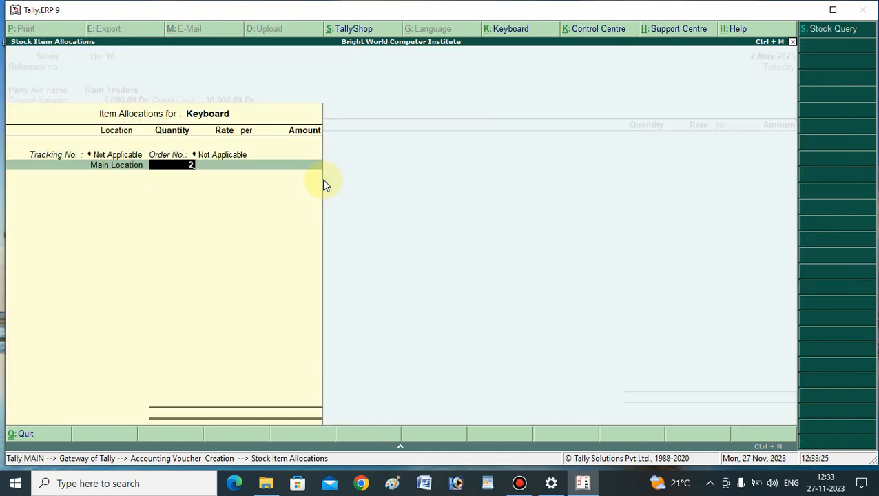
key("BackSpace")
type("50")
key("Return")
key("Return")
key("Return")
key("Return")
key("Return")
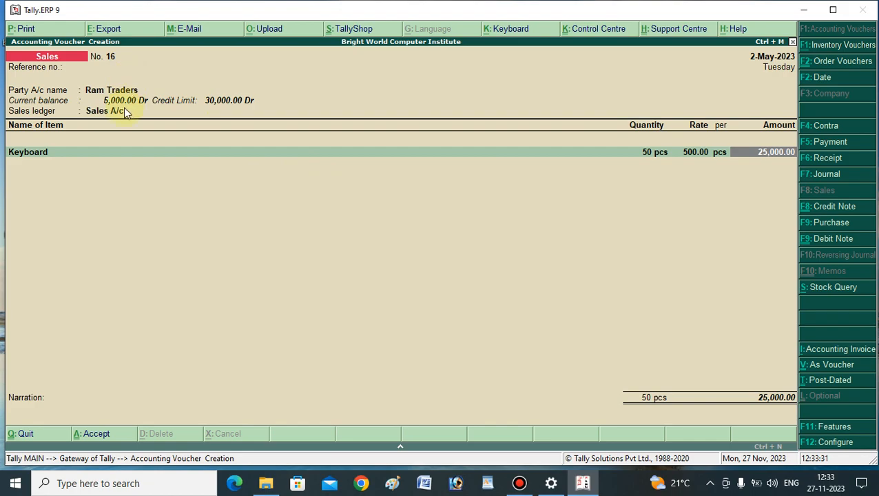
- Go back to the party account and review the party details, sales ledger and Keyboard allocation without changing them
left_click(113, 90)
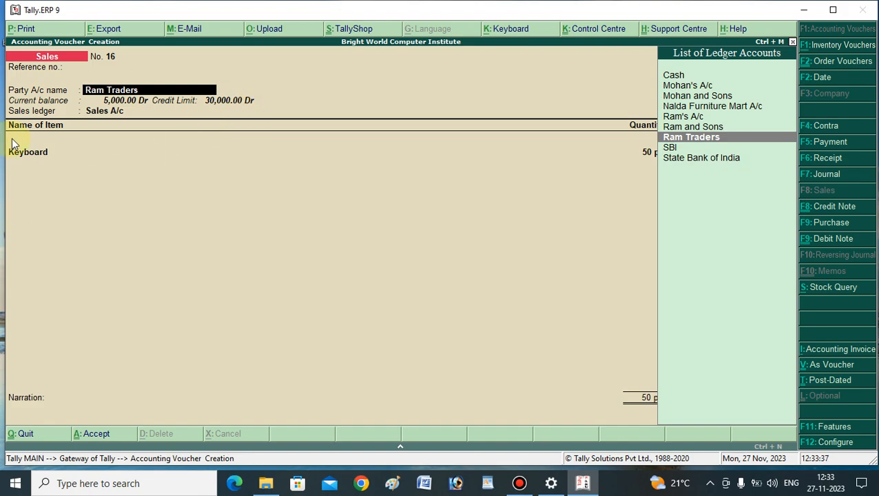
key("Return")
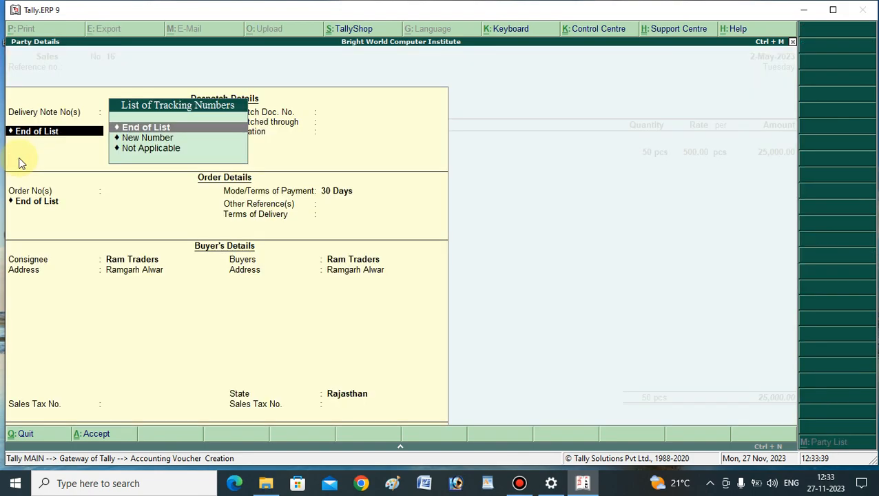
key("Return")
key("Return")
key("Return")
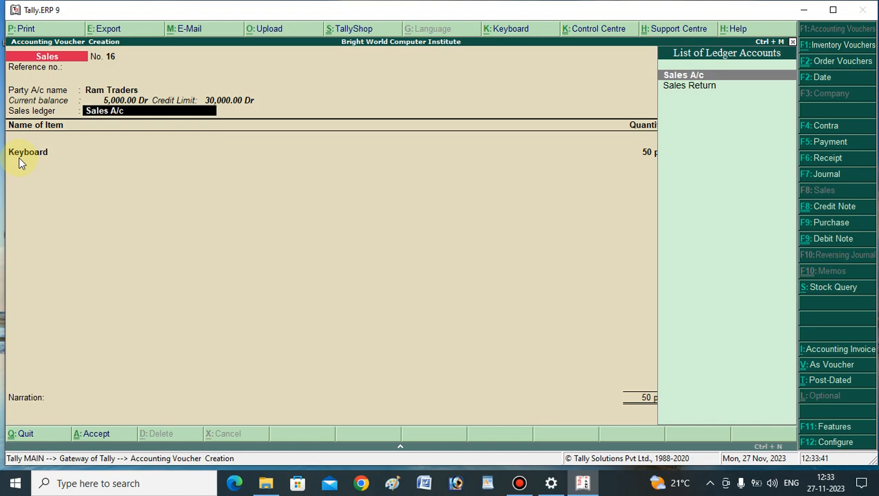
key("Return")
key("Return")
key("Return")
key("Return")
key("Return")
key("Return")
key("Return")
key("Return")
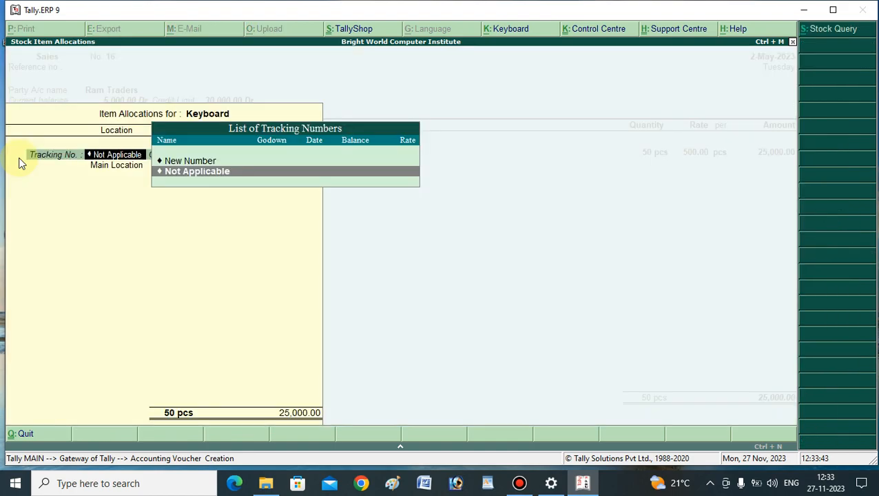
- End the item list with a blank narration, save the Ram Traders sale and leave voucher entry
key("Return")
key("Return")
key("Return")
key("Return")
key("Return")
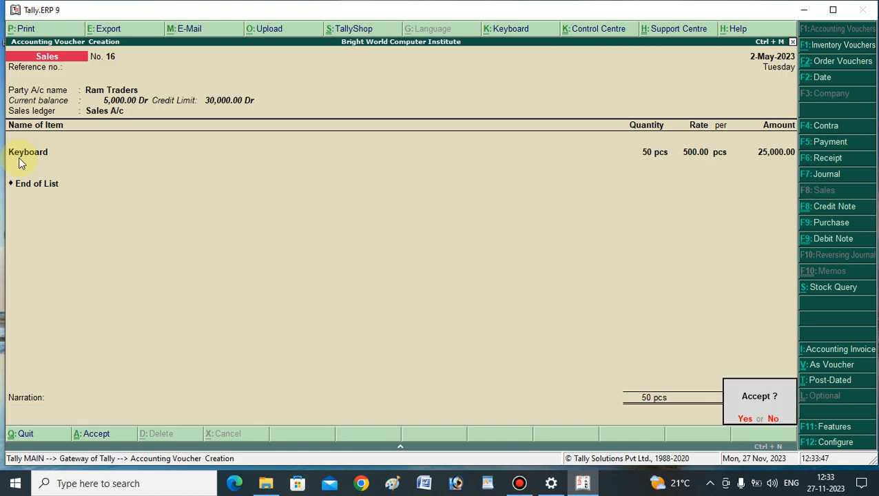
key("Return")
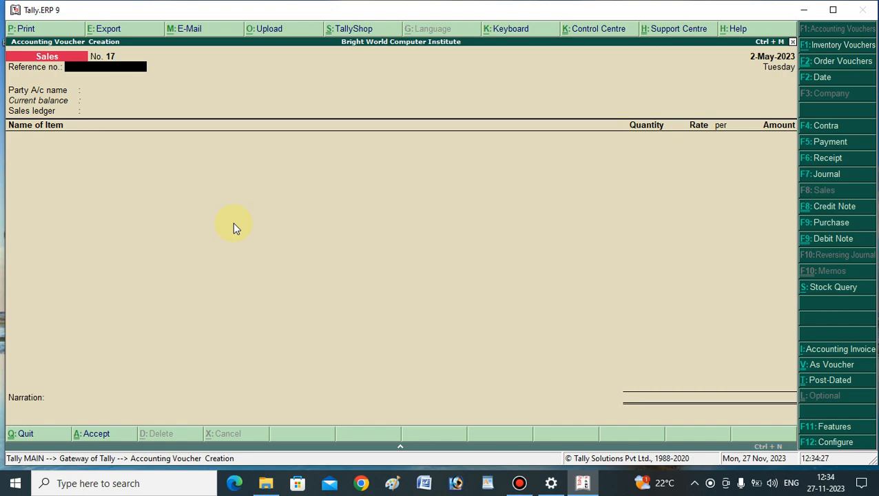
key("Escape")
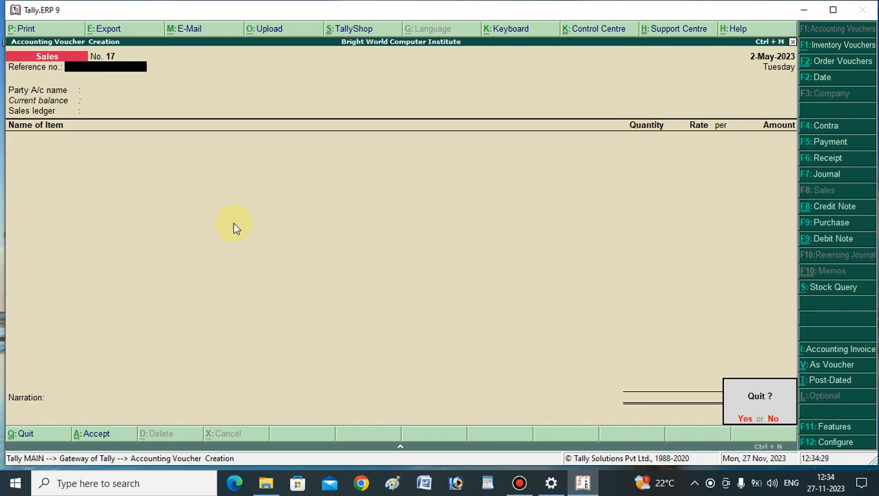
key("Return")
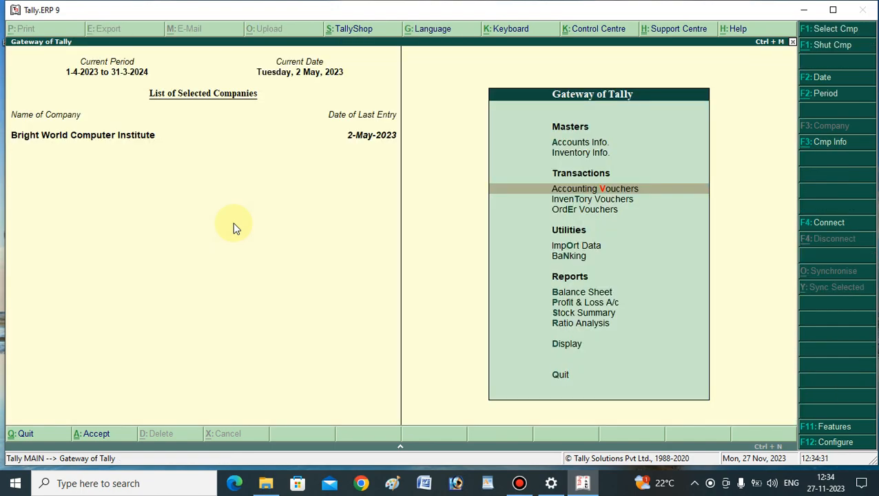